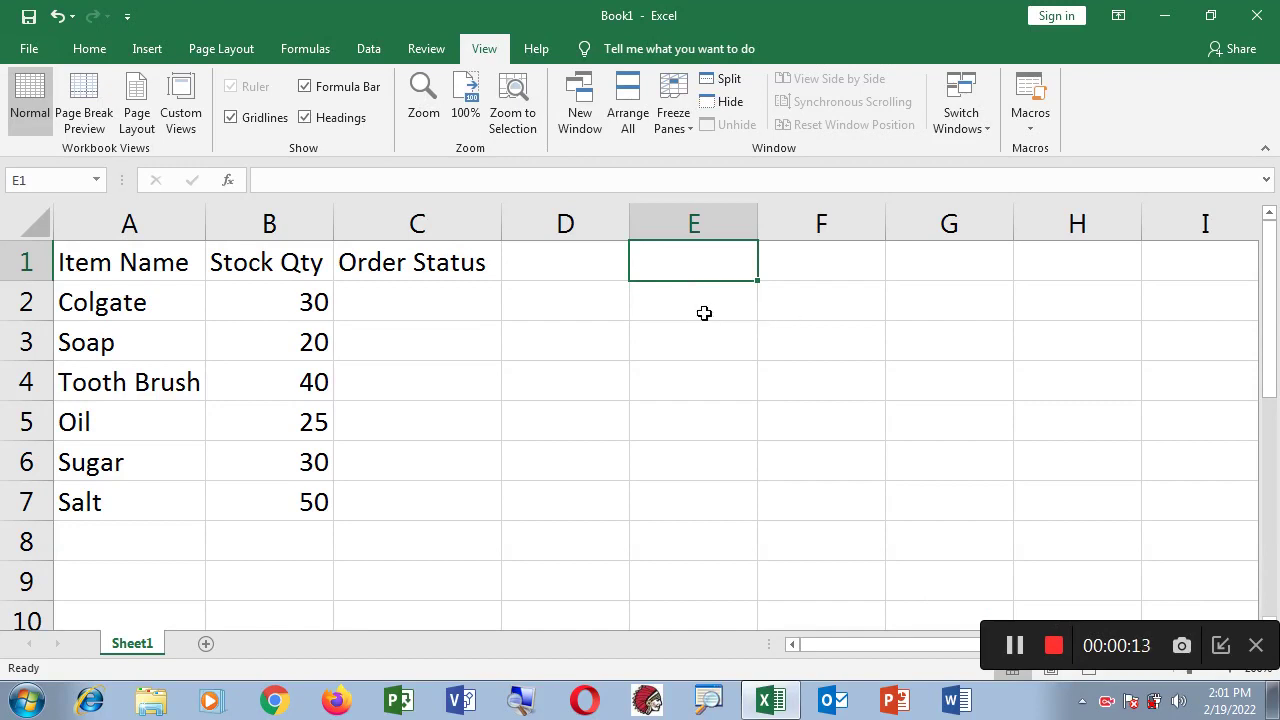
pyautogui.click(791, 312)
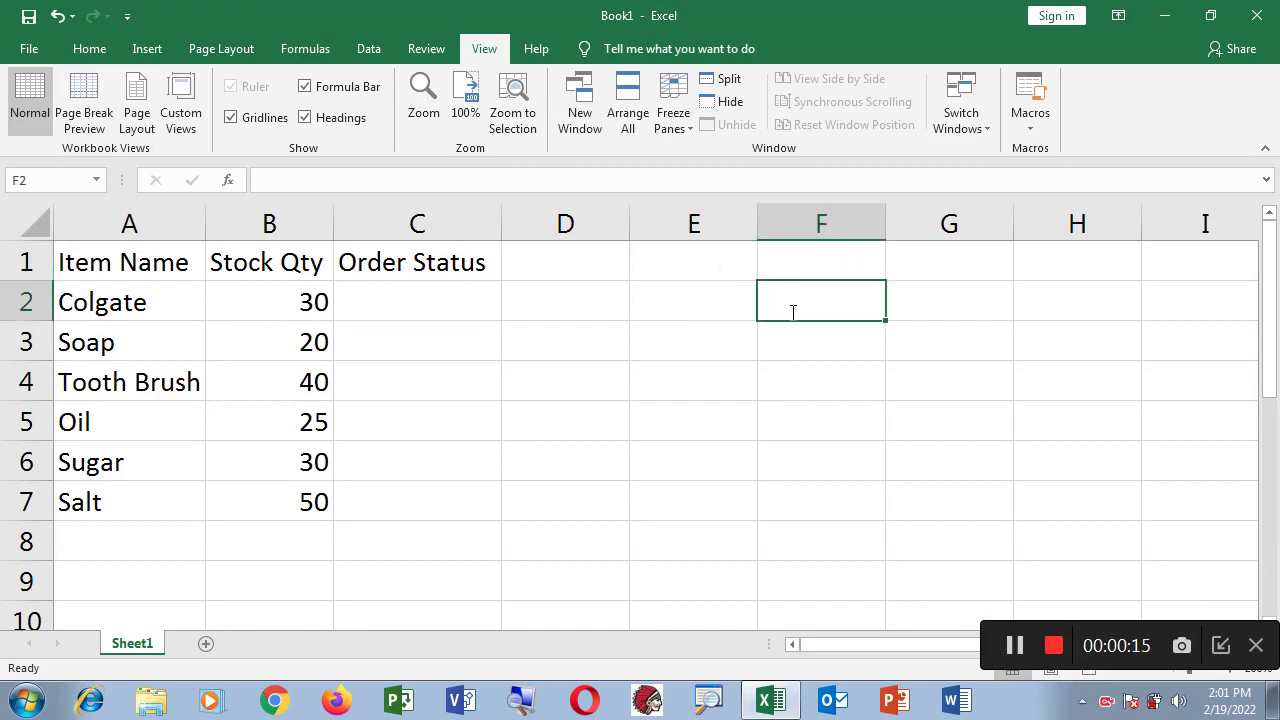
pyautogui.write('=if')
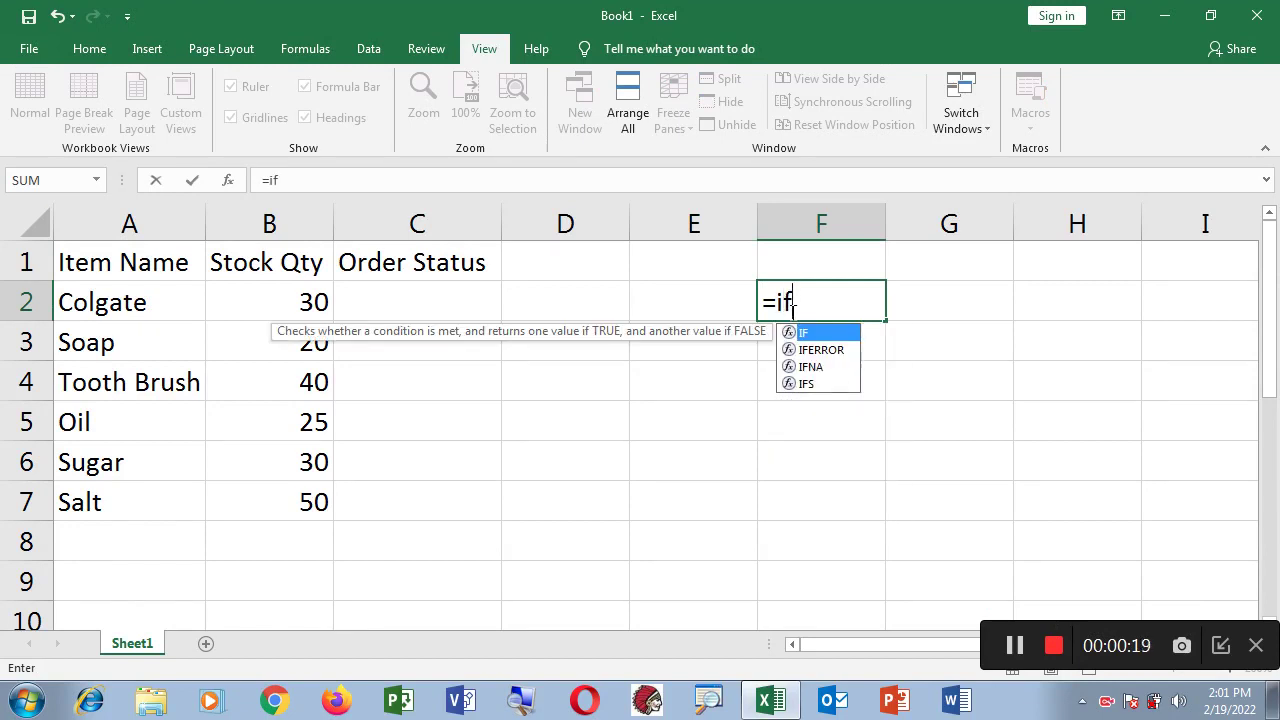
pyautogui.write('(')
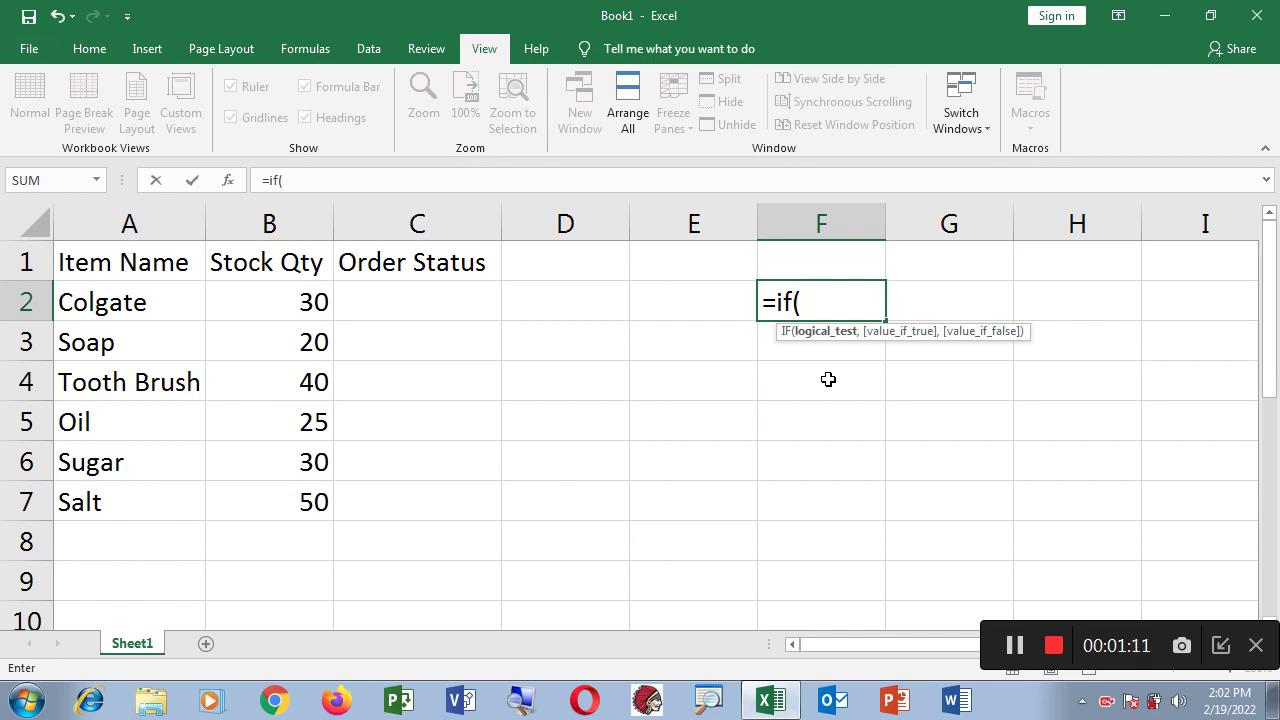
pyautogui.press('Escape')
pyautogui.click(409, 298)
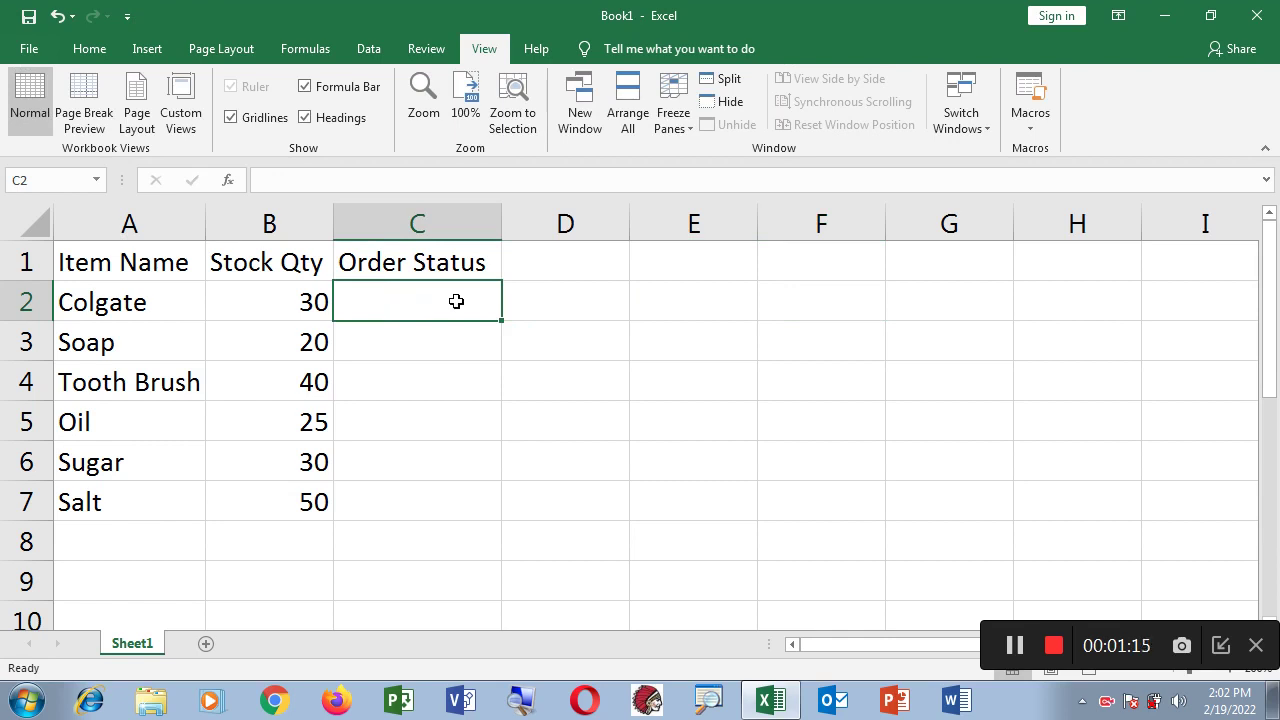
pyautogui.click(148, 272)
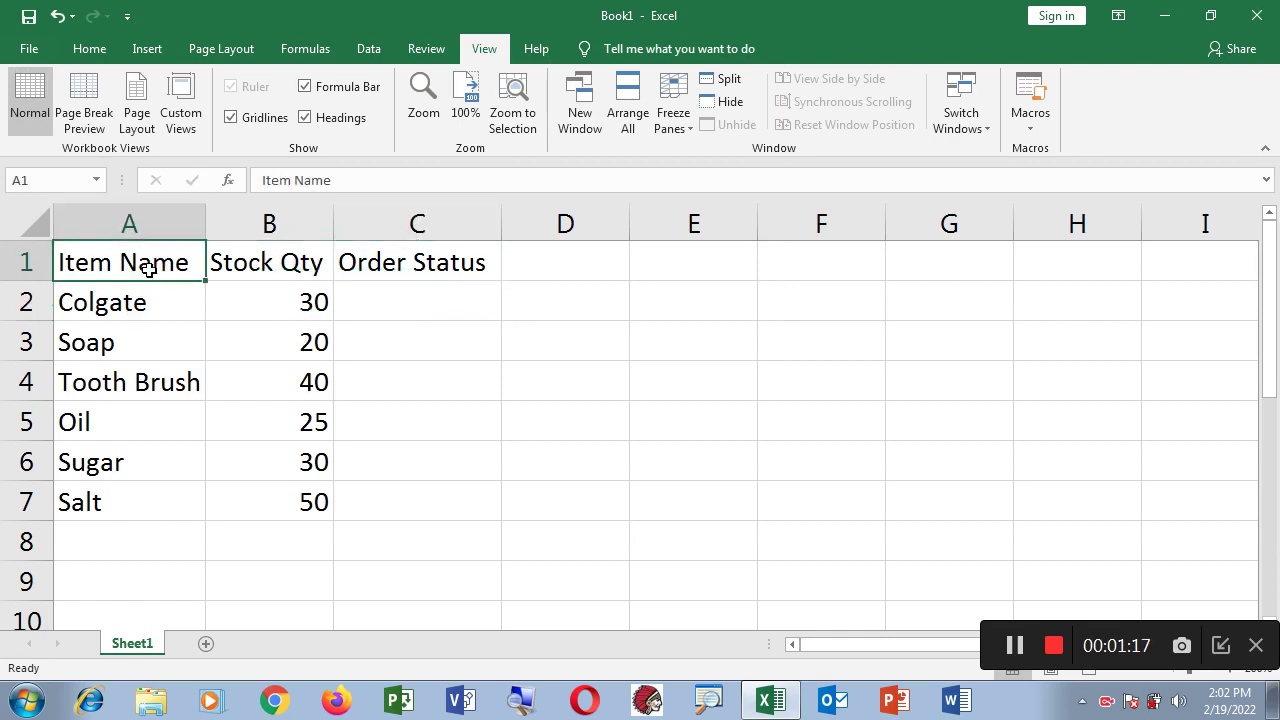
pyautogui.click(271, 262)
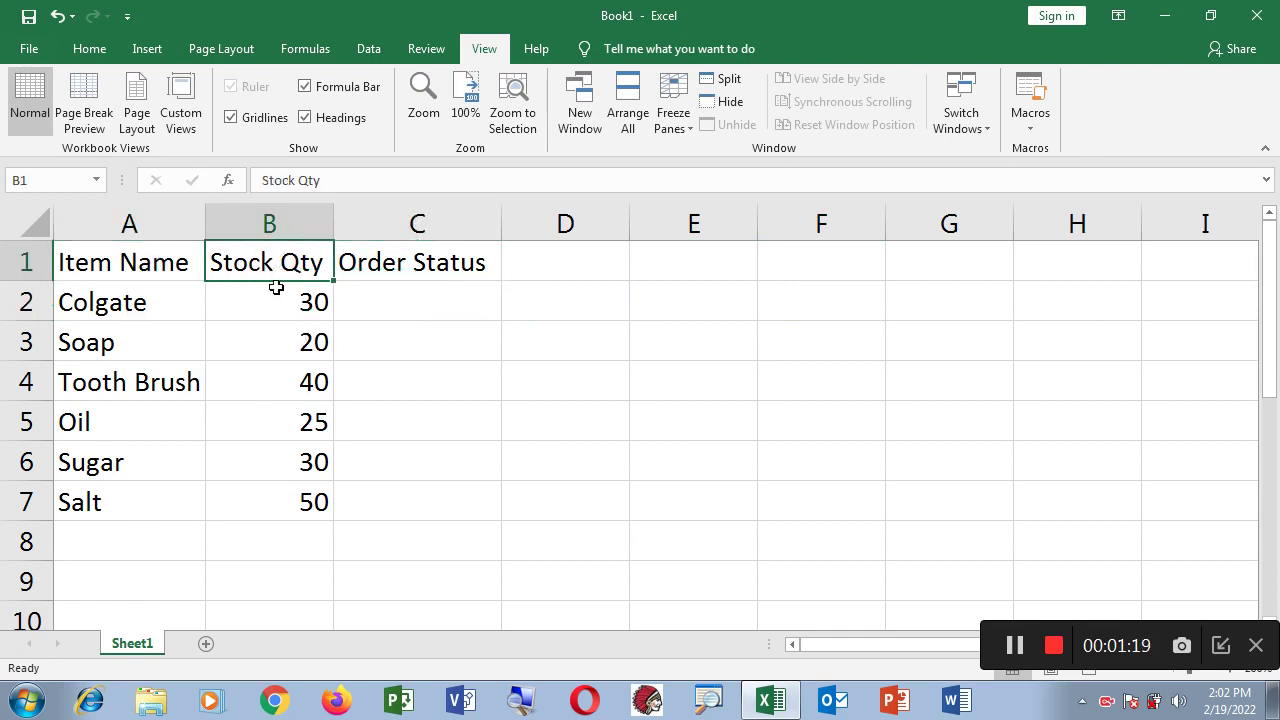
# Begin an IF formula in C2 under Order Status with the logical test b2<30.
pyautogui.click(410, 304)
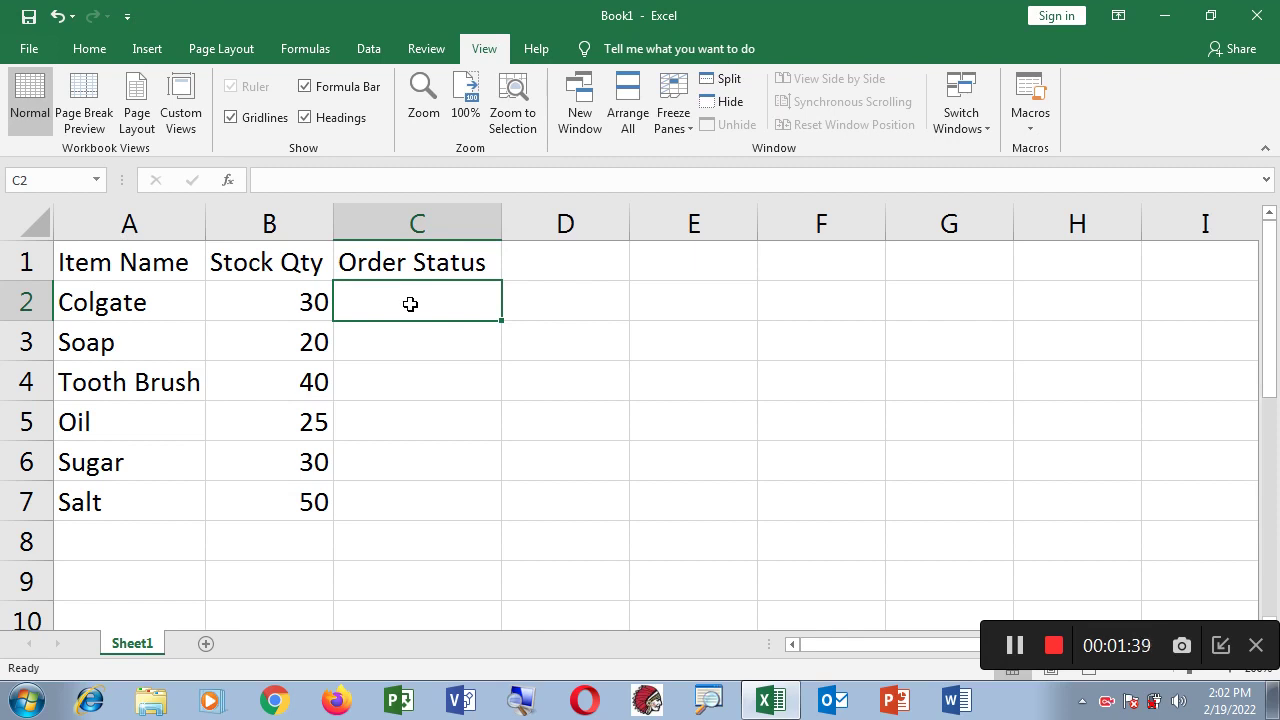
pyautogui.write('=')
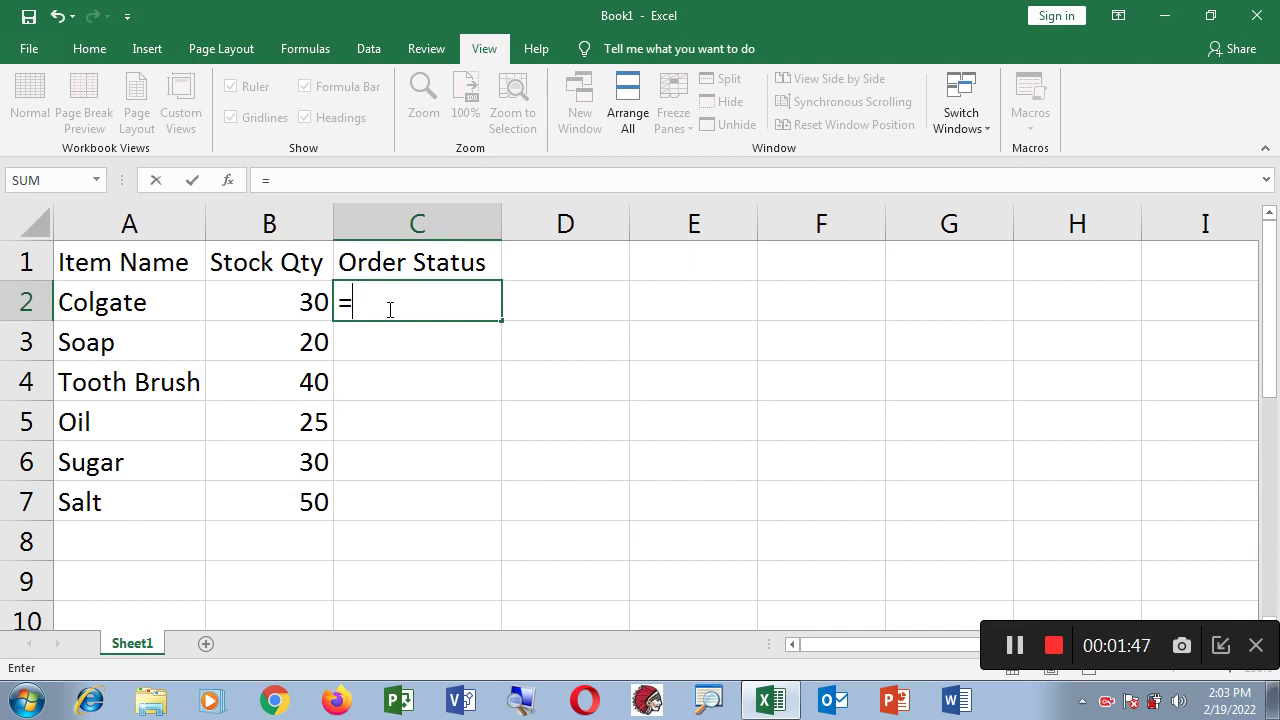
pyautogui.write('if')
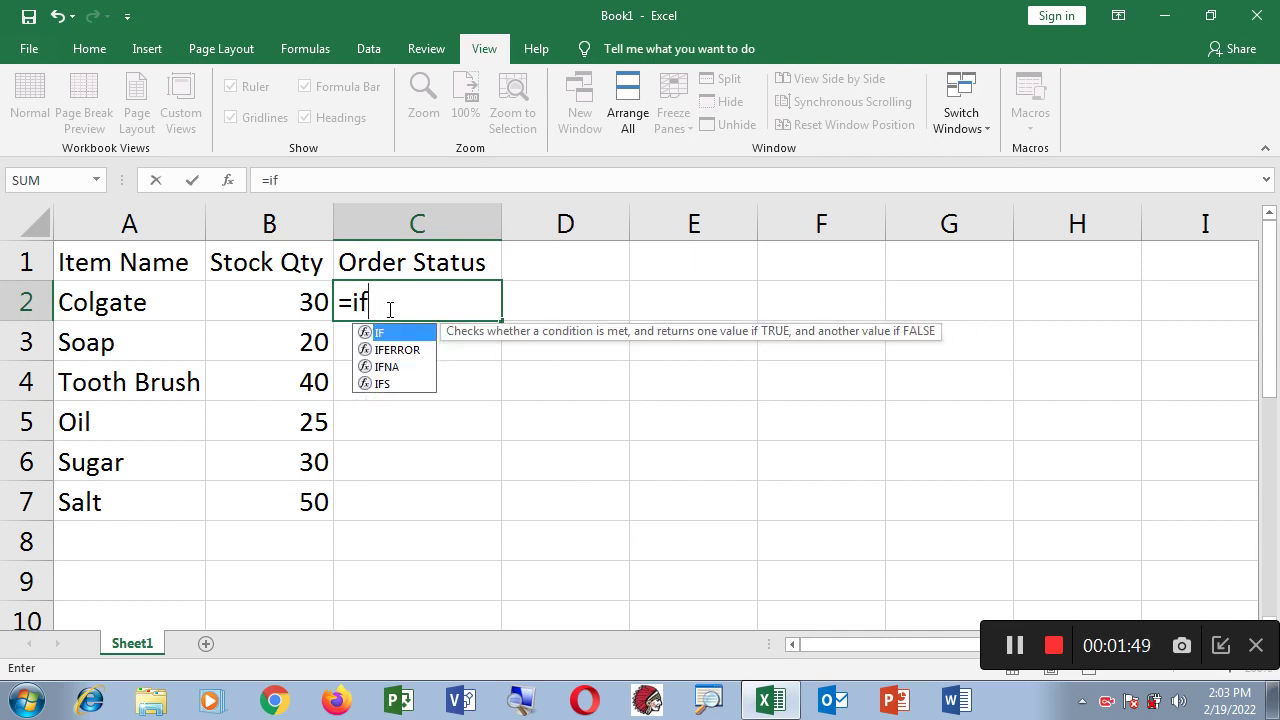
pyautogui.write('(')
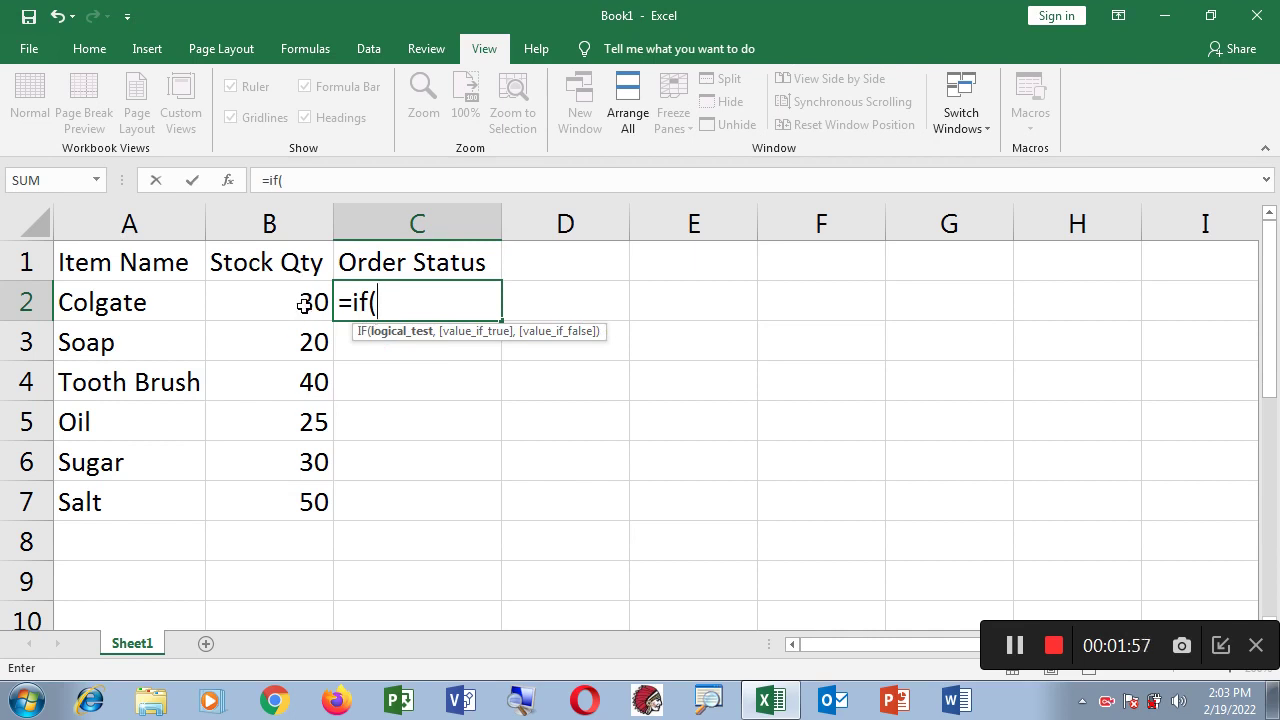
pyautogui.click(270, 226)
pyautogui.write('b')
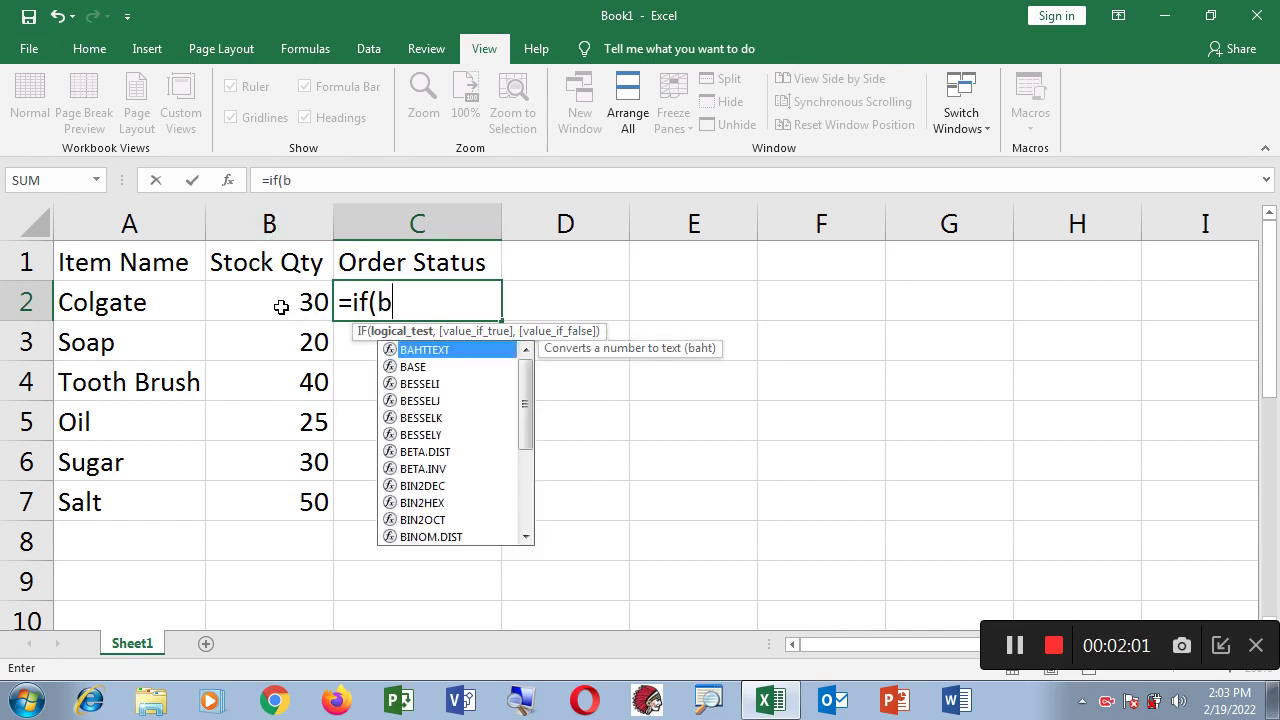
pyautogui.write('2')
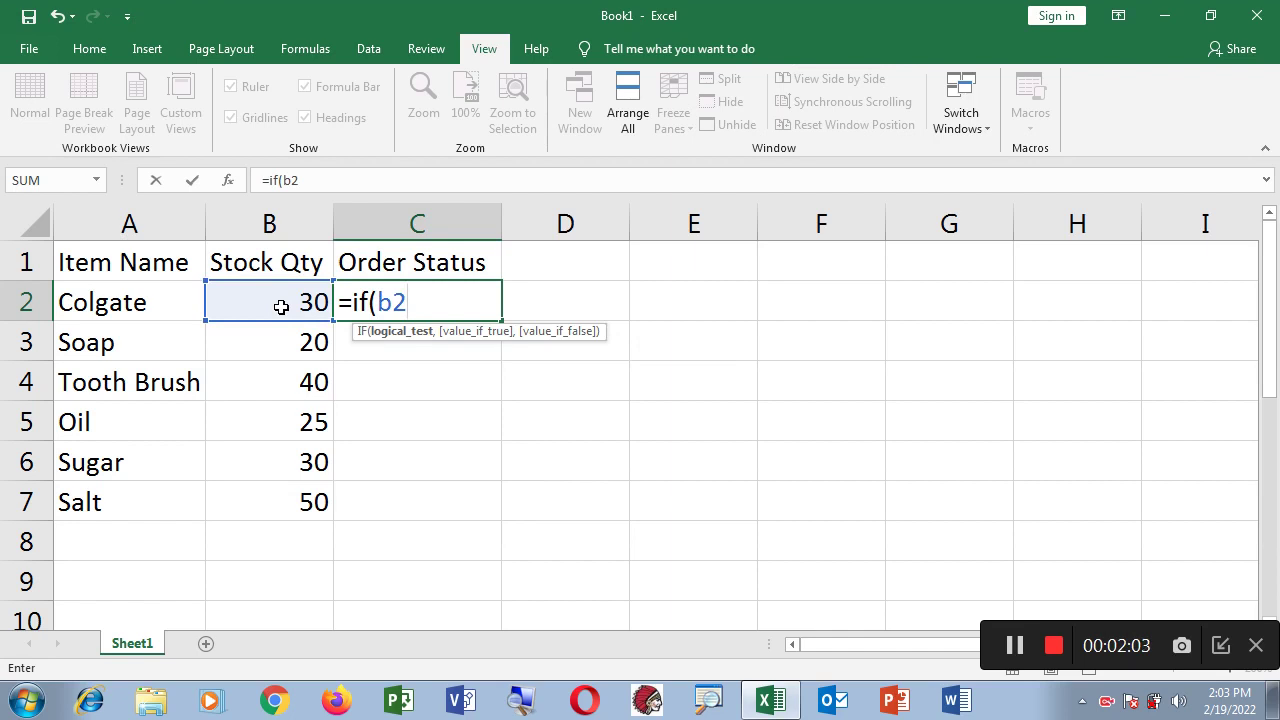
pyautogui.write('>')
pyautogui.write('30')
pyautogui.press('BackSpace')
pyautogui.press('BackSpace')
pyautogui.press('BackSpace')
pyautogui.write('<30')
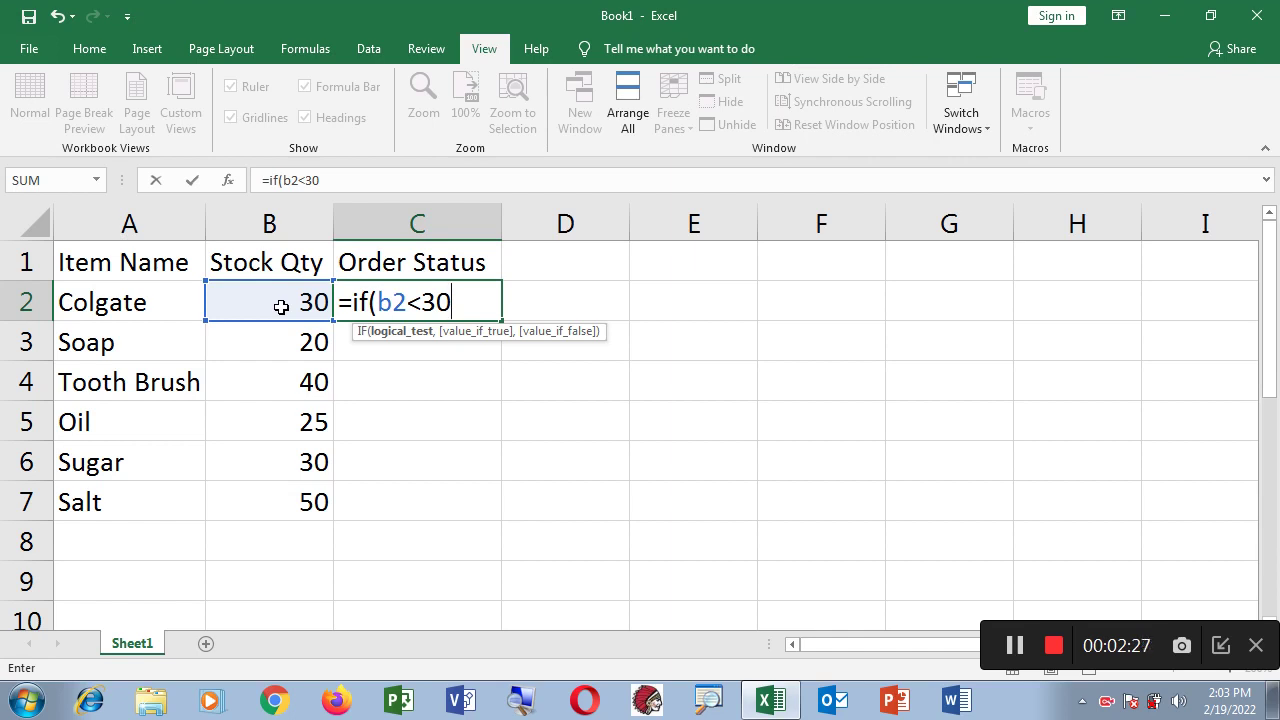
# Complete the C2 formula with "Reorder" as the value if true and an empty string "" as the value if false.
pyautogui.write(',')
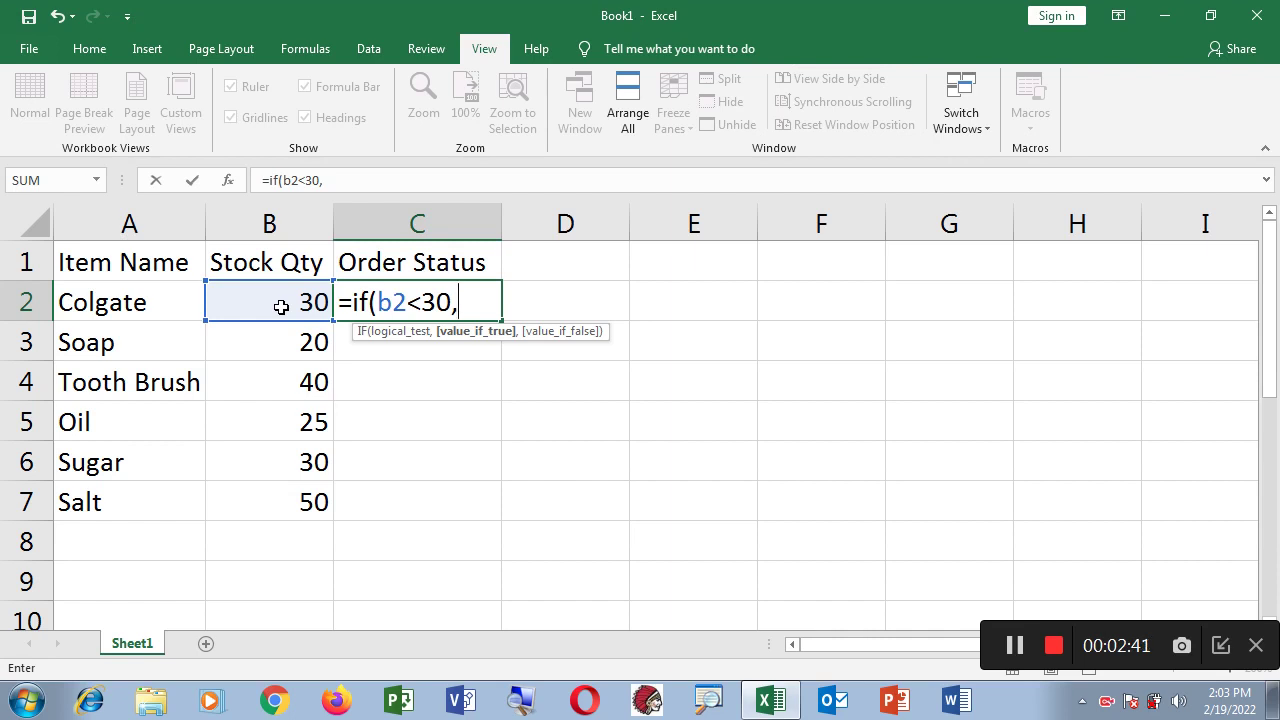
pyautogui.write('"')
pyautogui.write('Rec=')
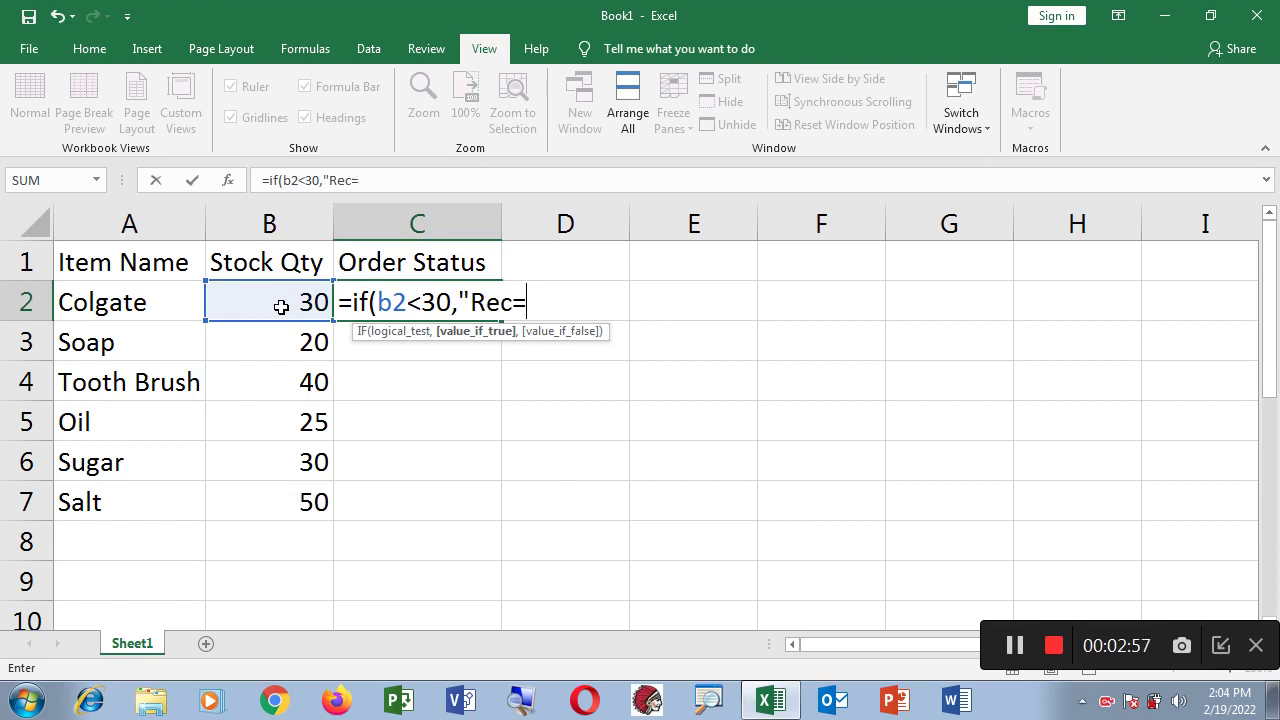
pyautogui.press('BackSpace')
pyautogui.press('BackSpace')
pyautogui.write('orde')
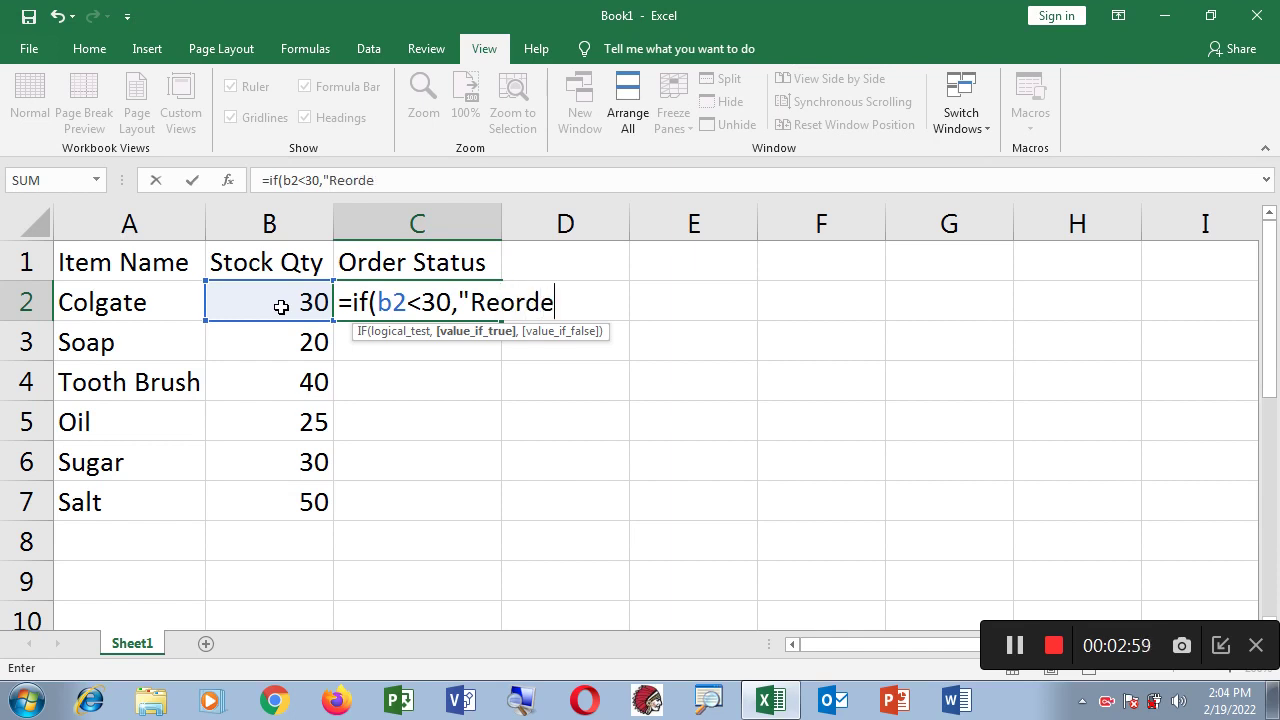
pyautogui.write('r"')
pyautogui.write(',')
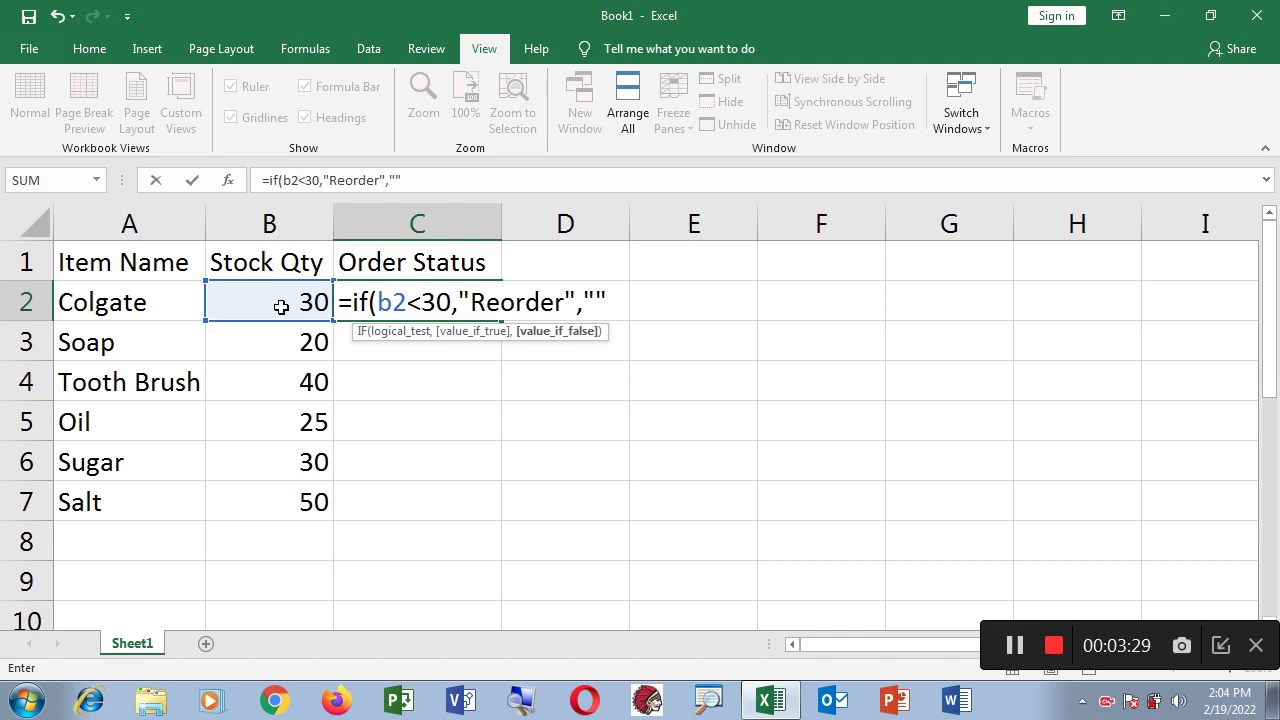
pyautogui.write(')')
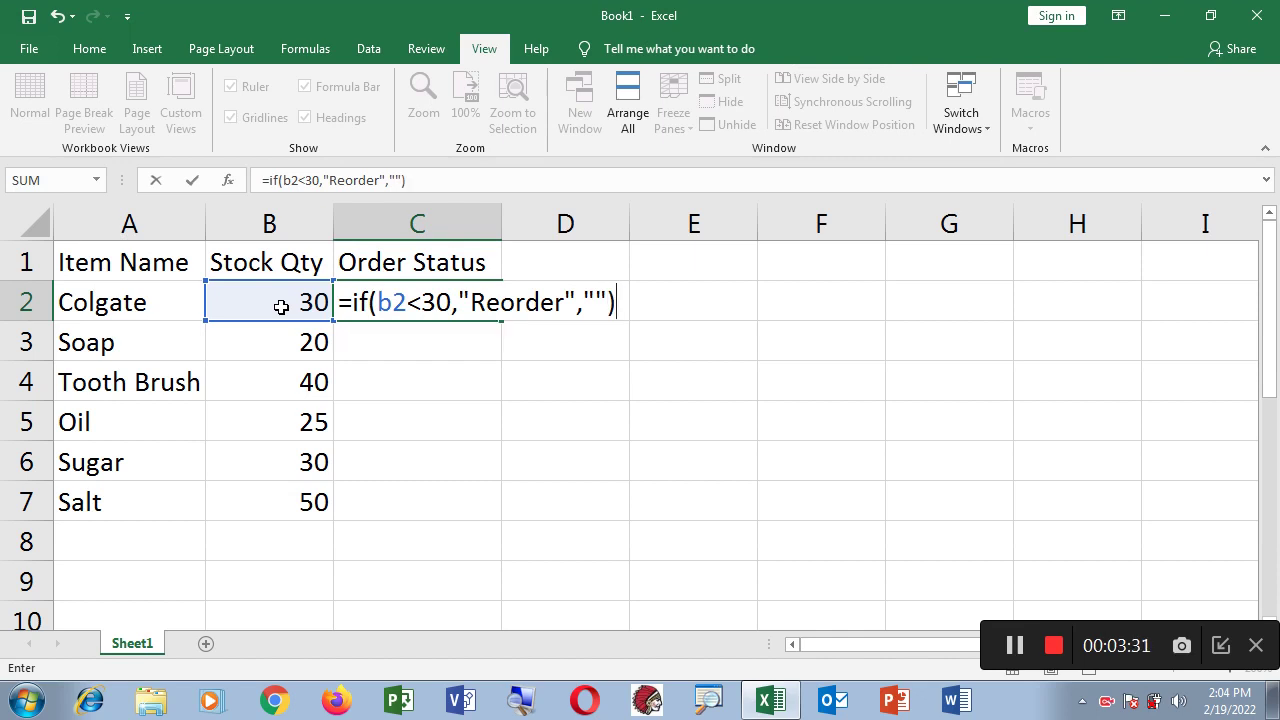
pyautogui.press('Return')
# Fill the Order Status formula from C2 down through C7 for the remaining items.
pyautogui.click(402, 304)
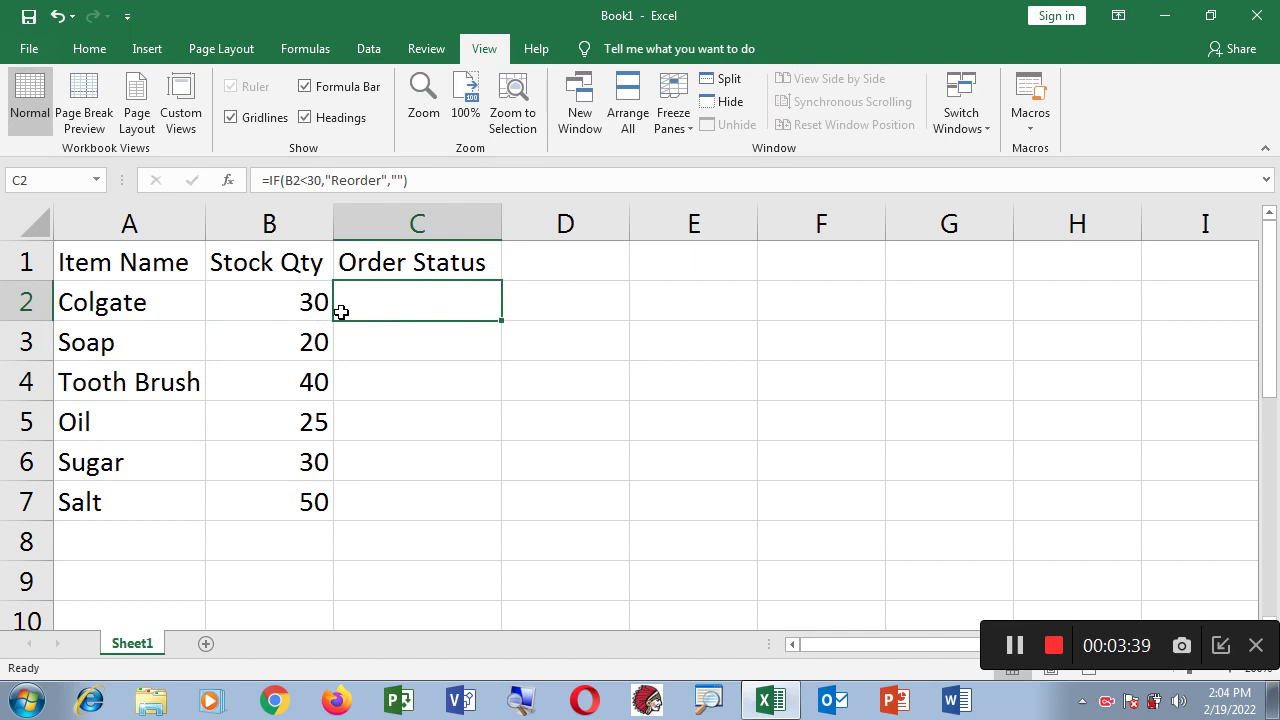
pyautogui.click(314, 301)
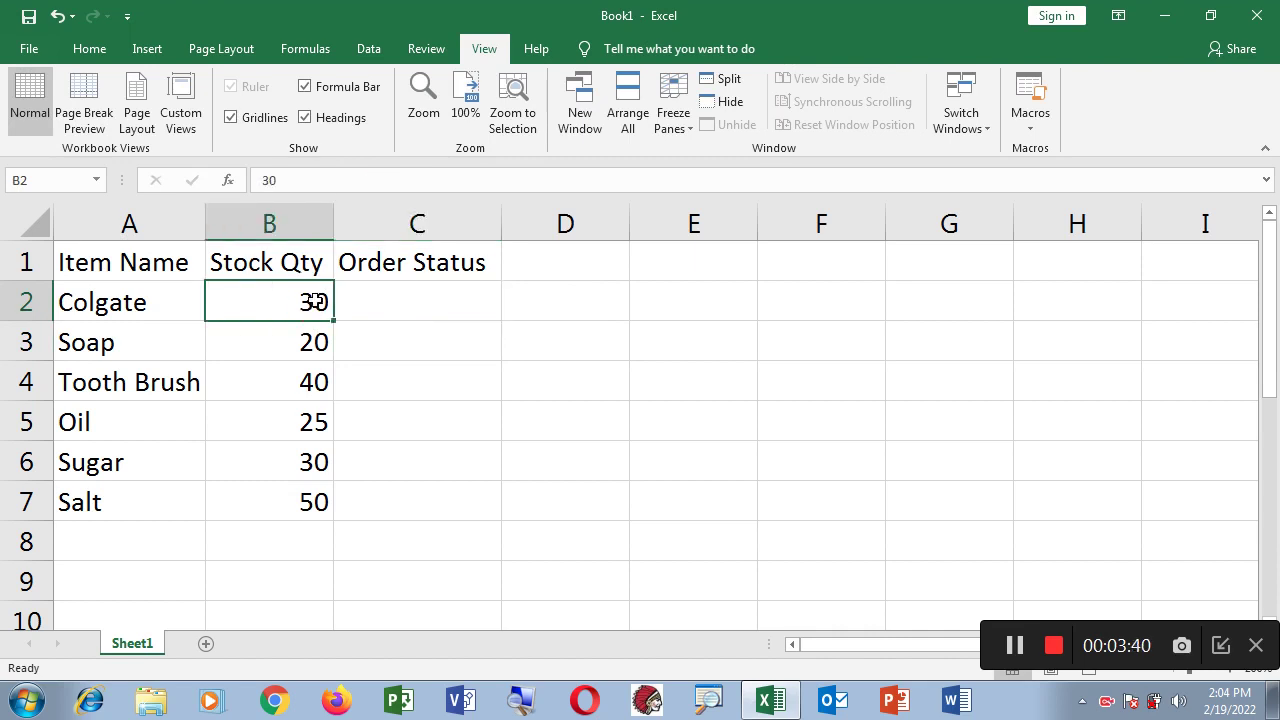
pyautogui.click(385, 299)
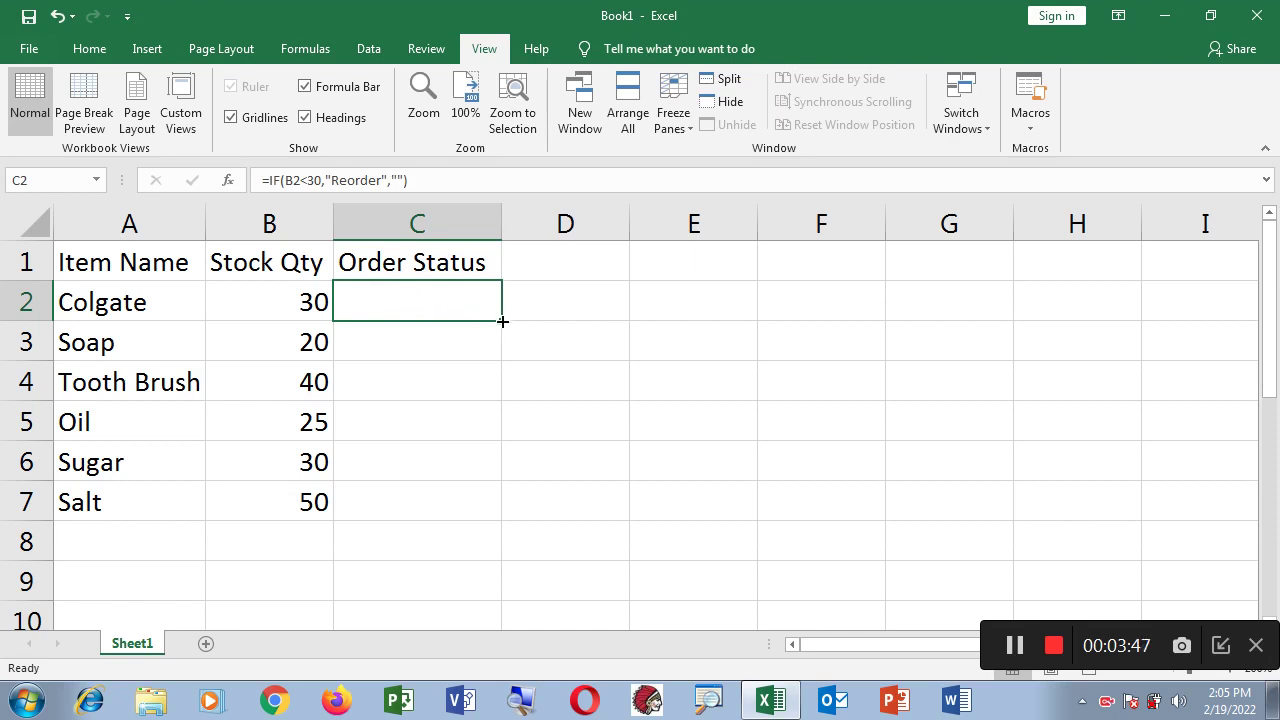
pyautogui.moveTo(502, 321); pyautogui.dragTo(503, 518)
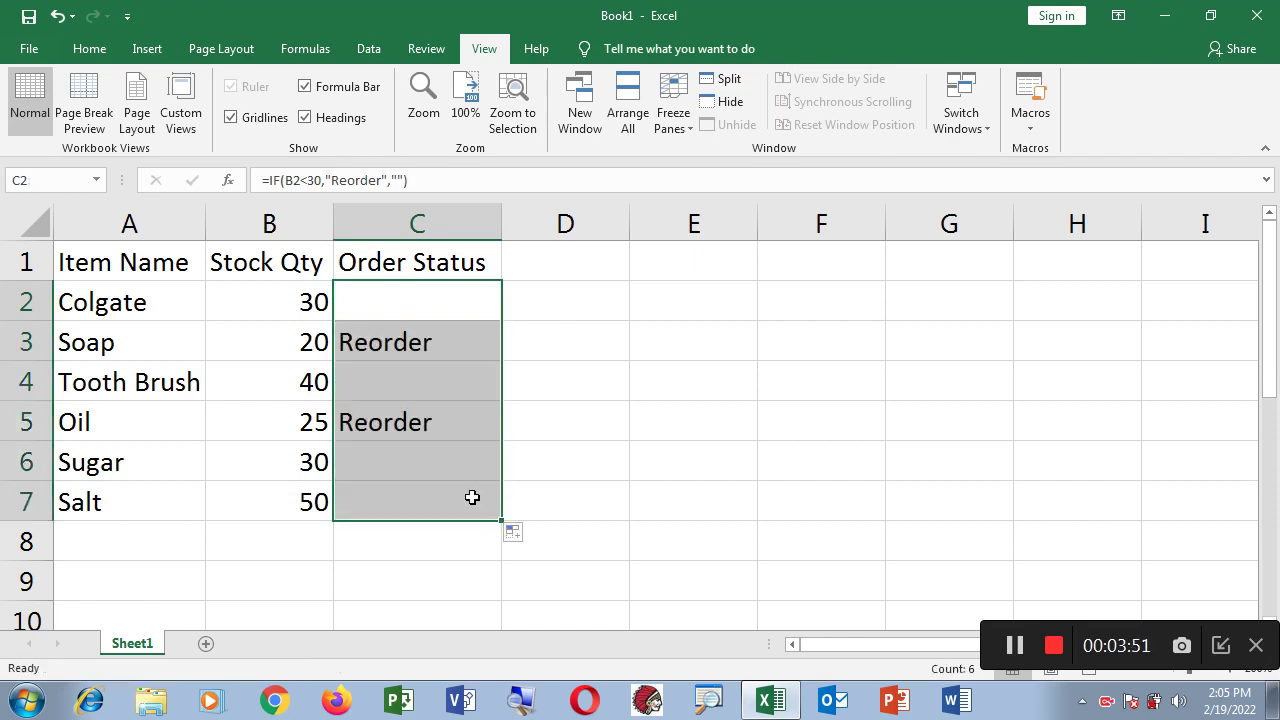
# Check the Order Status results for Soap and Oil against their stock quantities, and review the IF formula in C2.
pyautogui.click(424, 344)
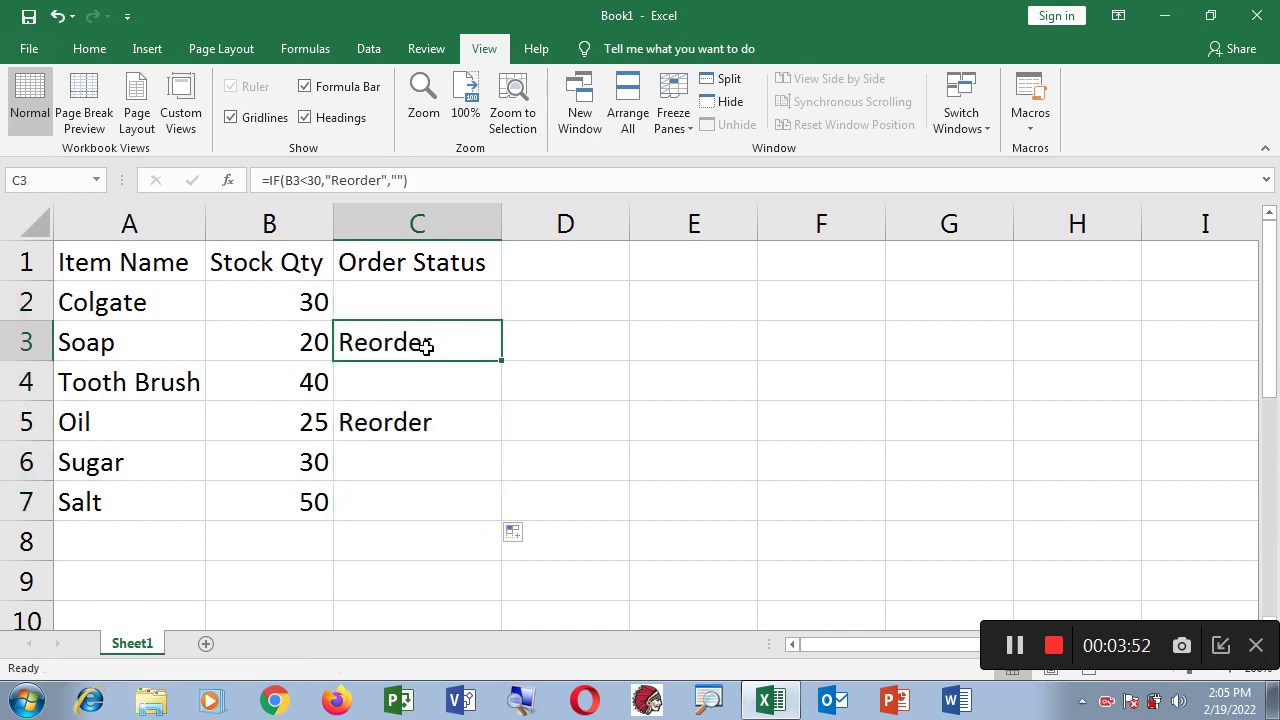
pyautogui.click(313, 346)
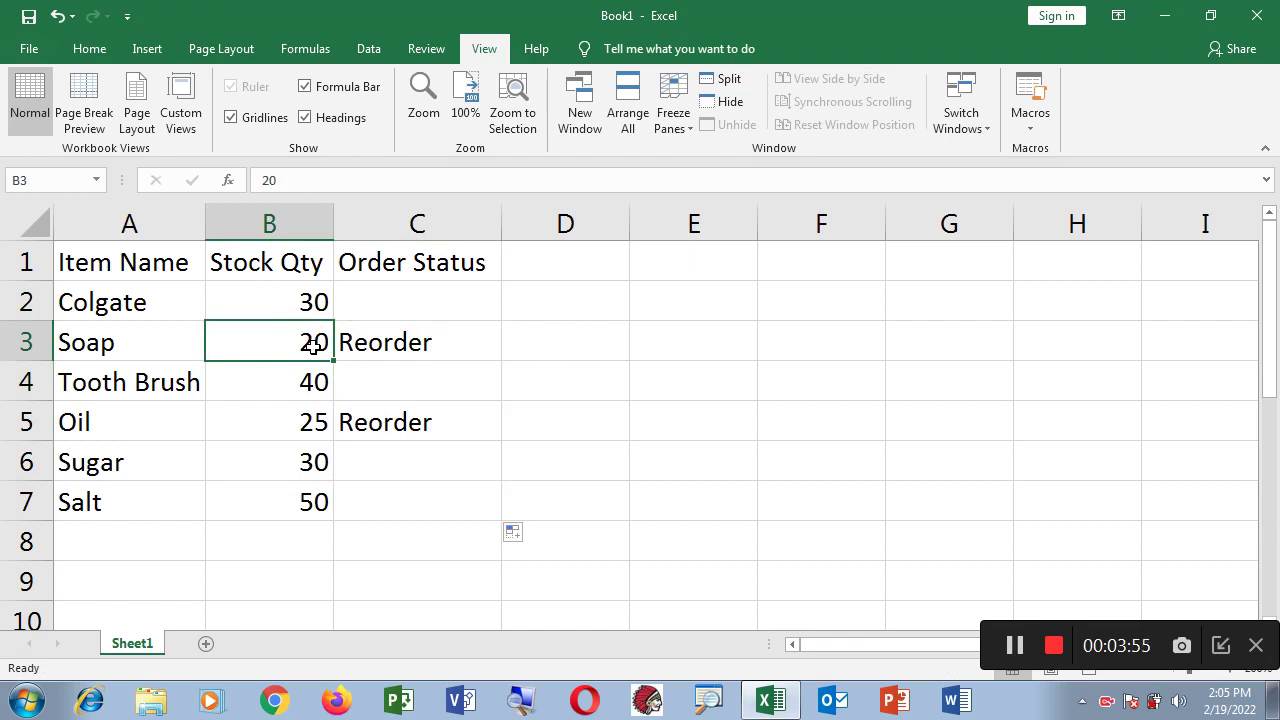
pyautogui.click(387, 343)
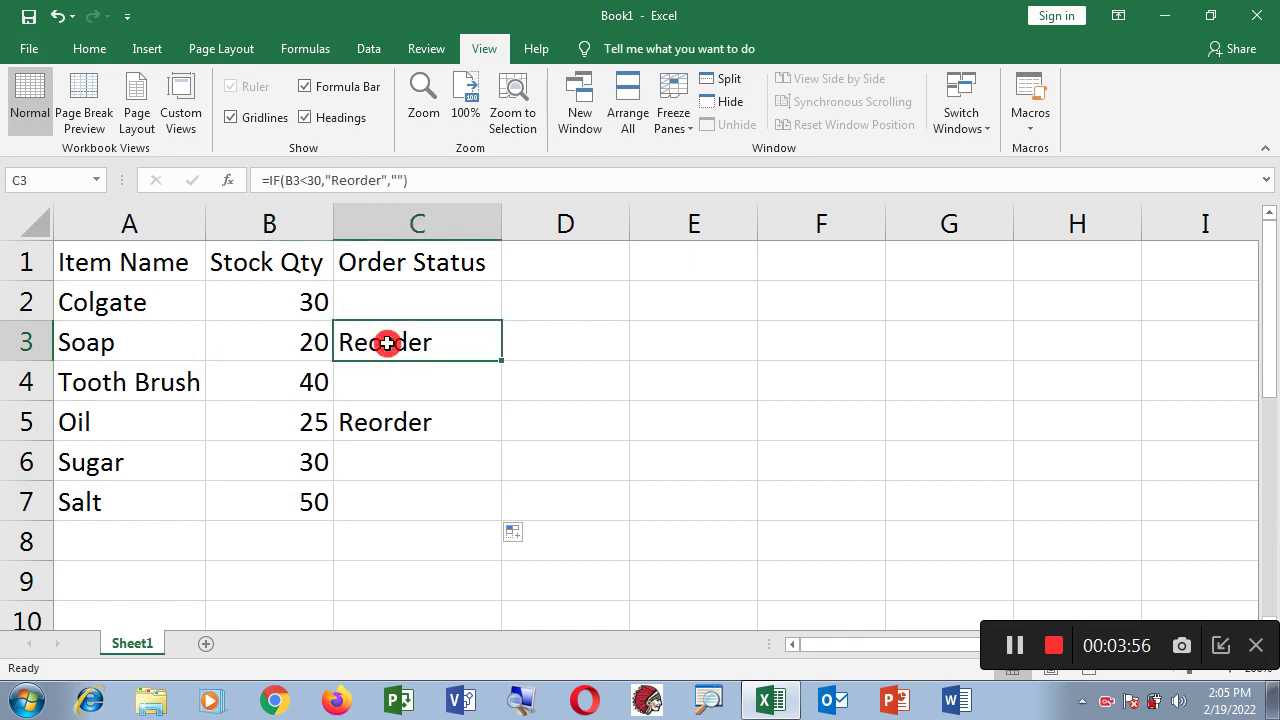
pyautogui.click(371, 425)
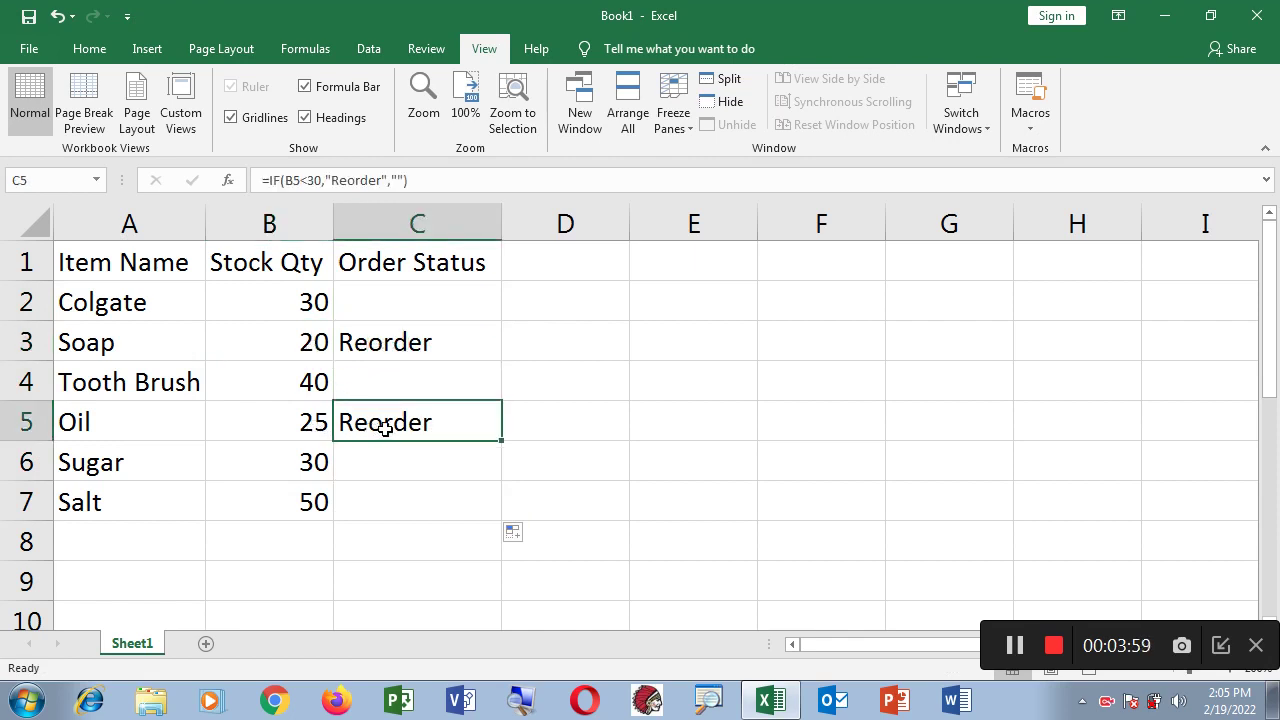
pyautogui.click(309, 423)
pyautogui.click(377, 422)
pyautogui.click(403, 296)
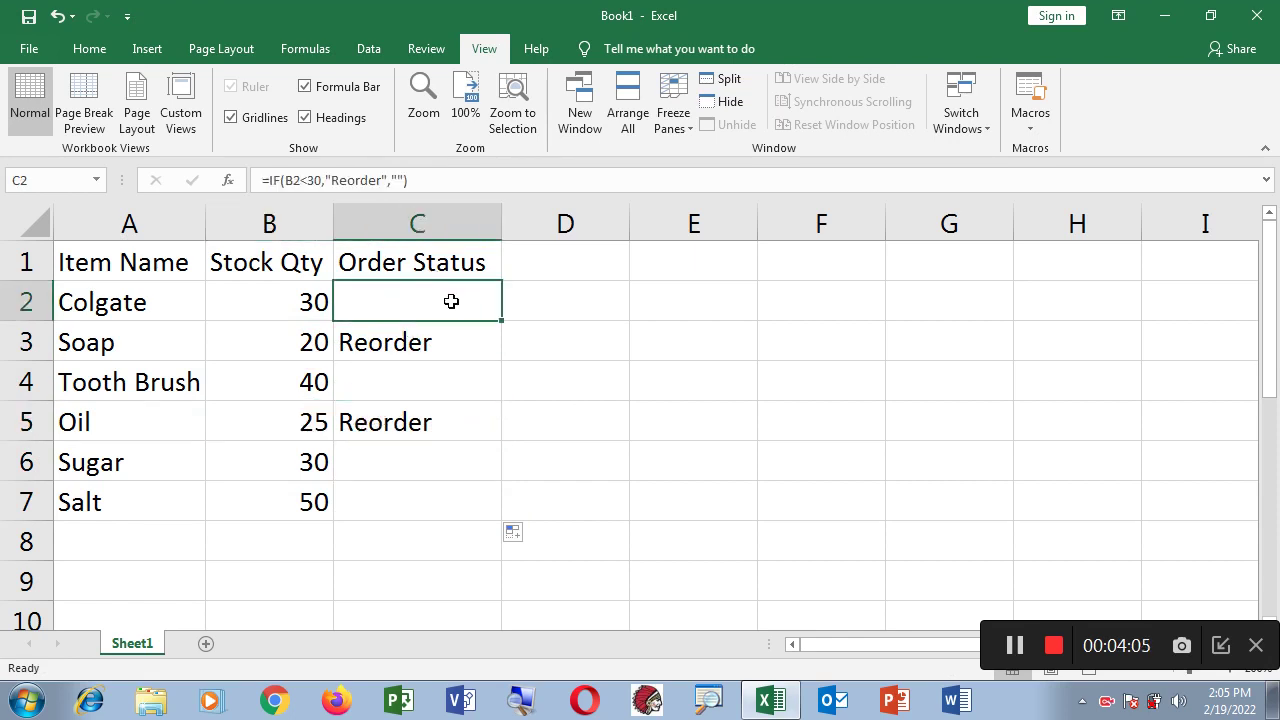
pyautogui.doubleClick(438, 303)
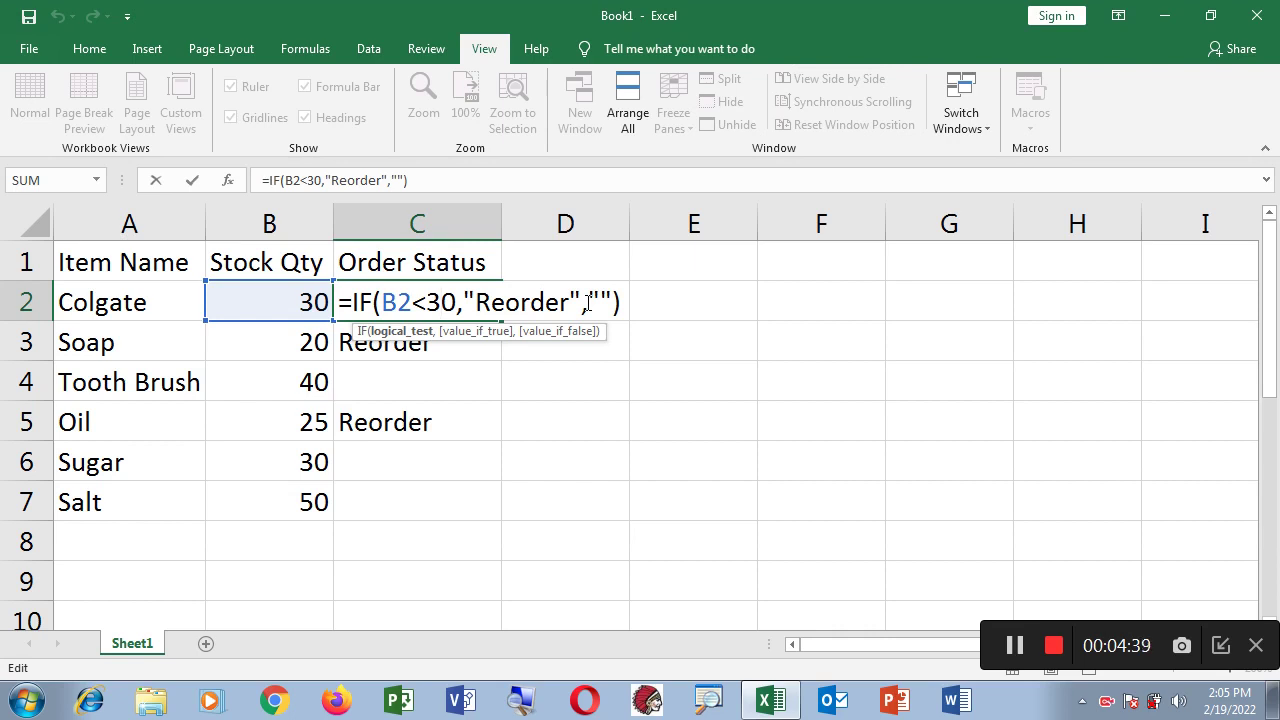
pyautogui.press('Return')
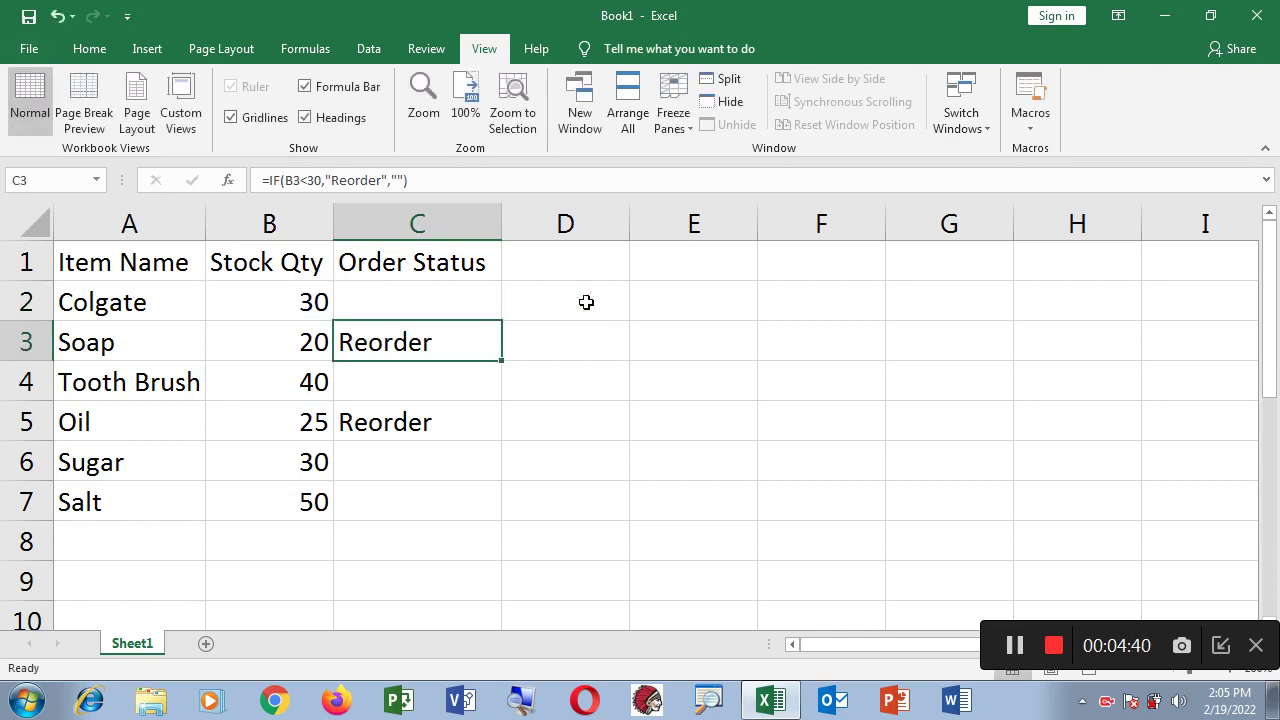
pyautogui.click(459, 298)
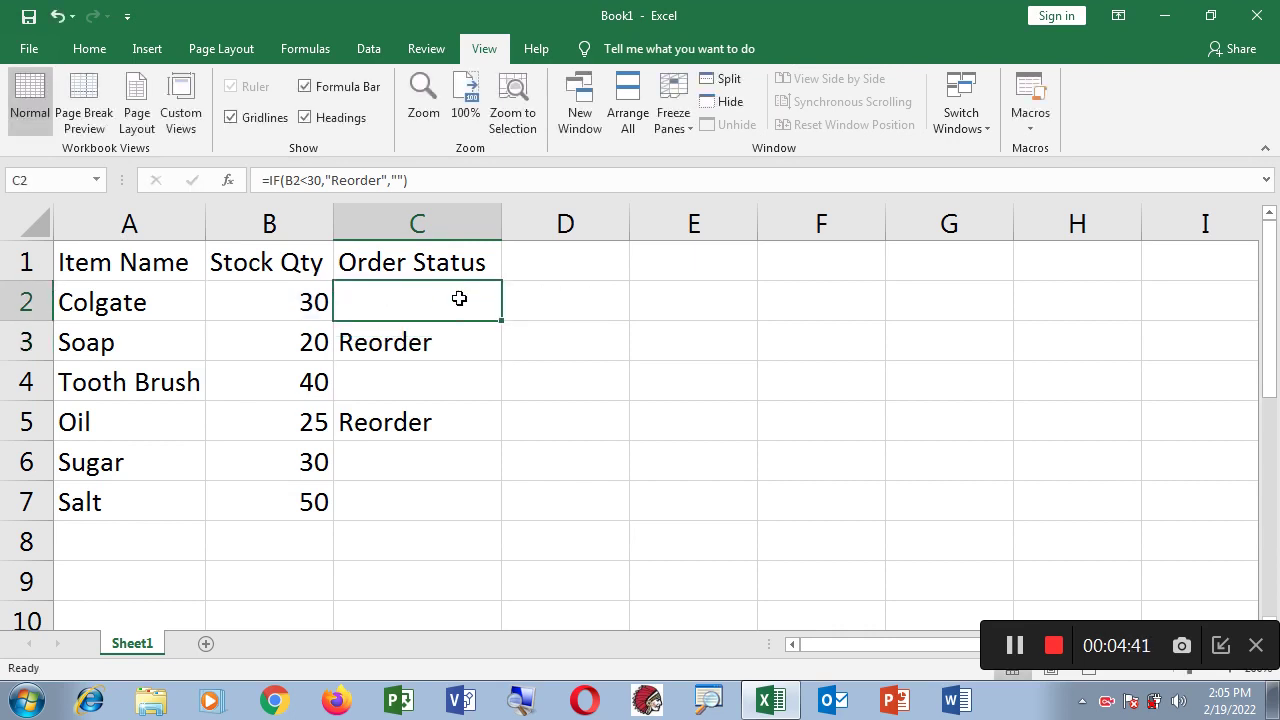
# Set Colgate's stock quantity in B2 to 29 and check its order status in C2.
pyautogui.doubleClick(300, 309)
pyautogui.moveTo(300, 309); pyautogui.dragTo(332, 309)
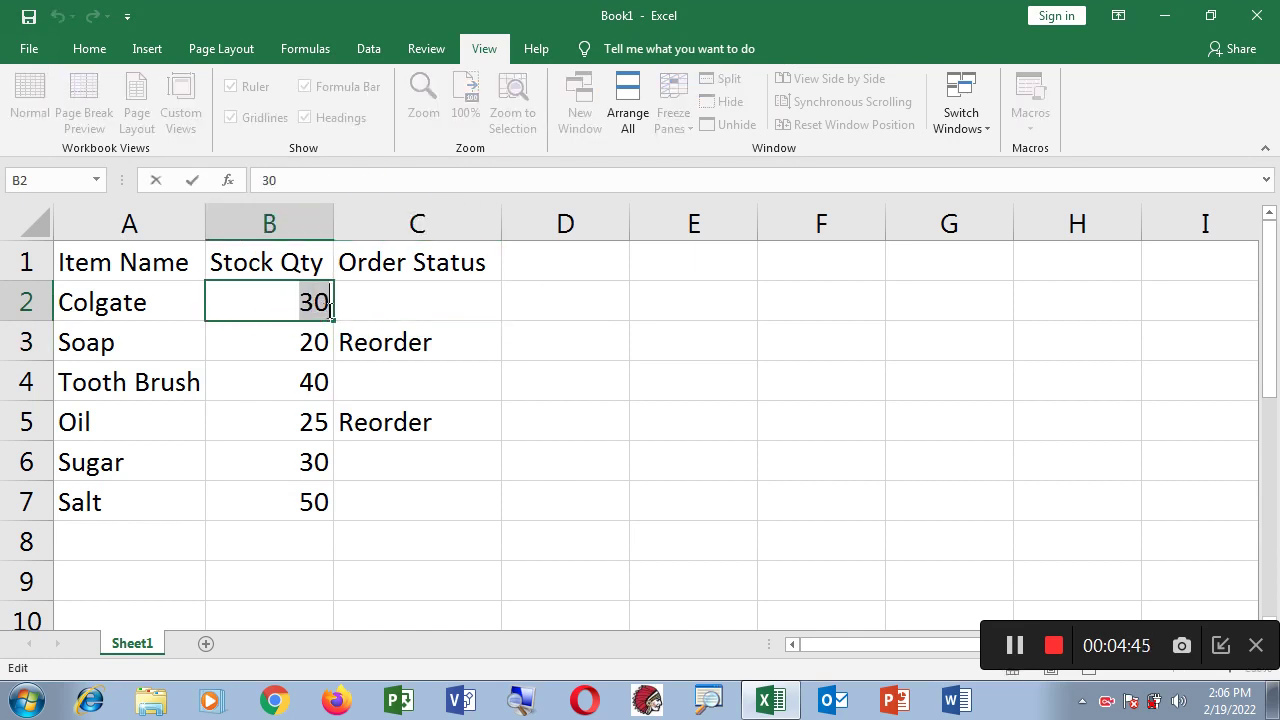
pyautogui.write('29')
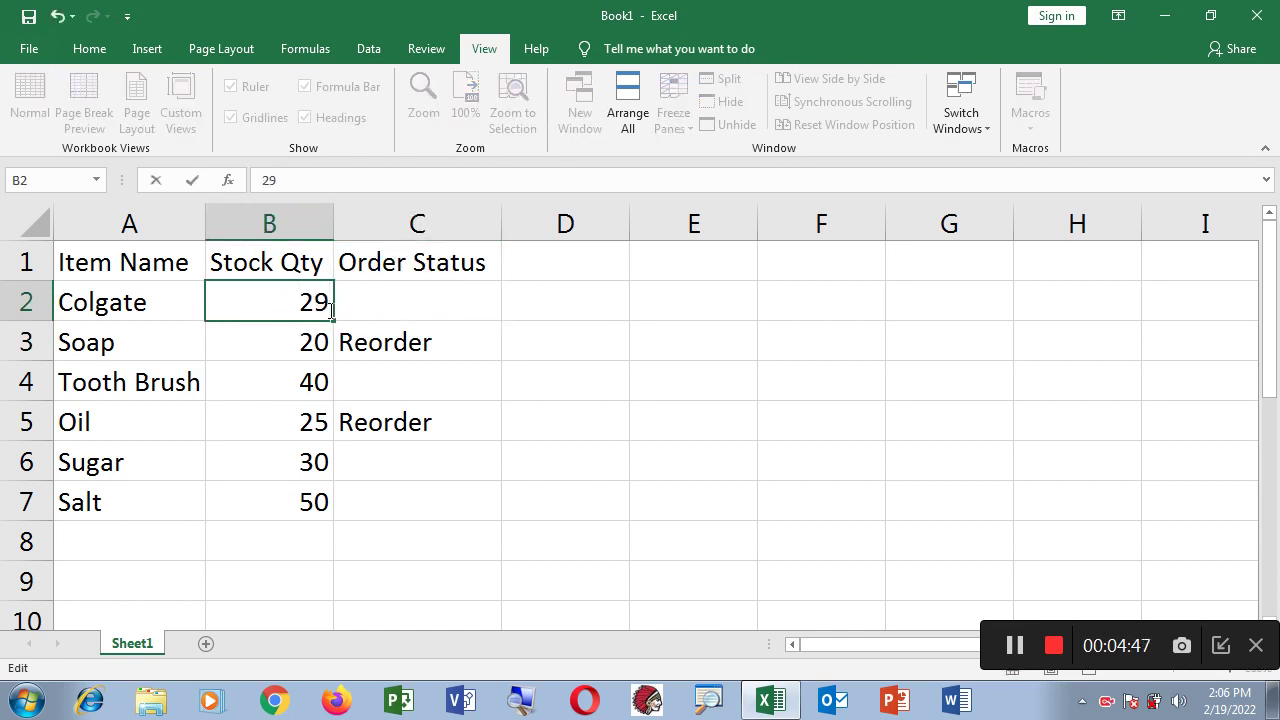
pyautogui.press('Return')
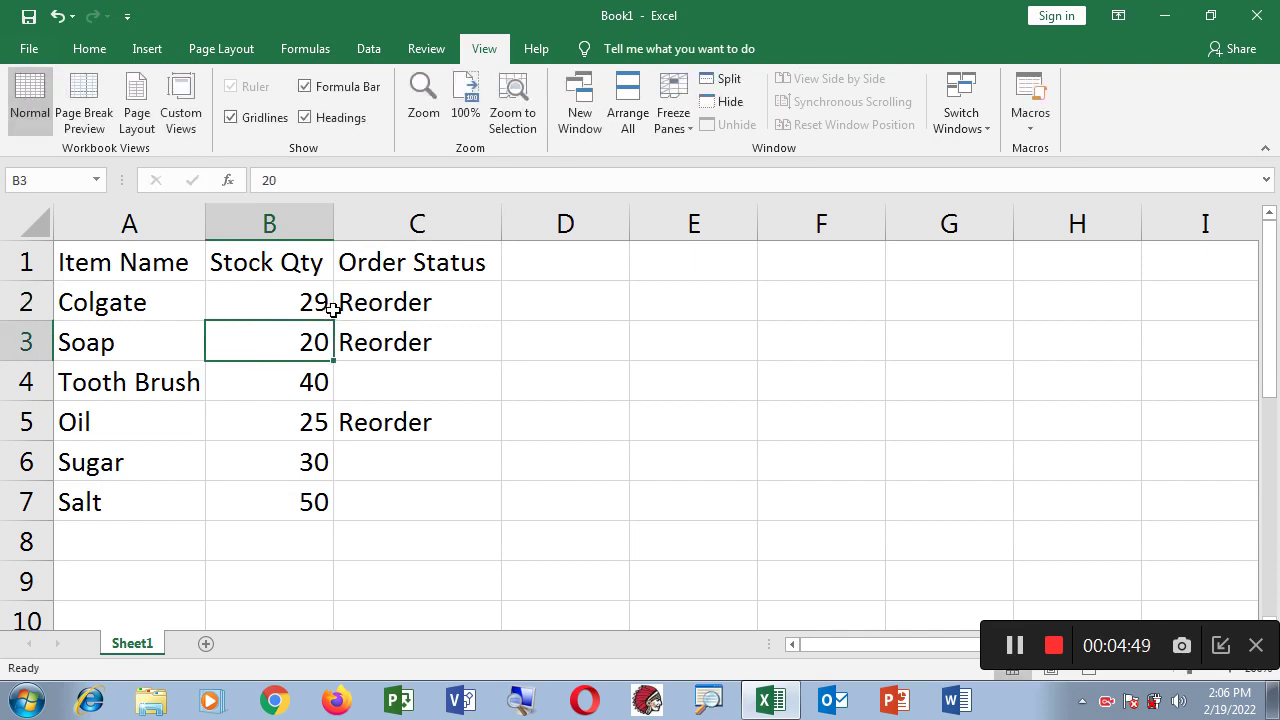
pyautogui.click(388, 302)
# Set Soap's stock quantity in B3 to 40.
pyautogui.doubleClick(317, 343)
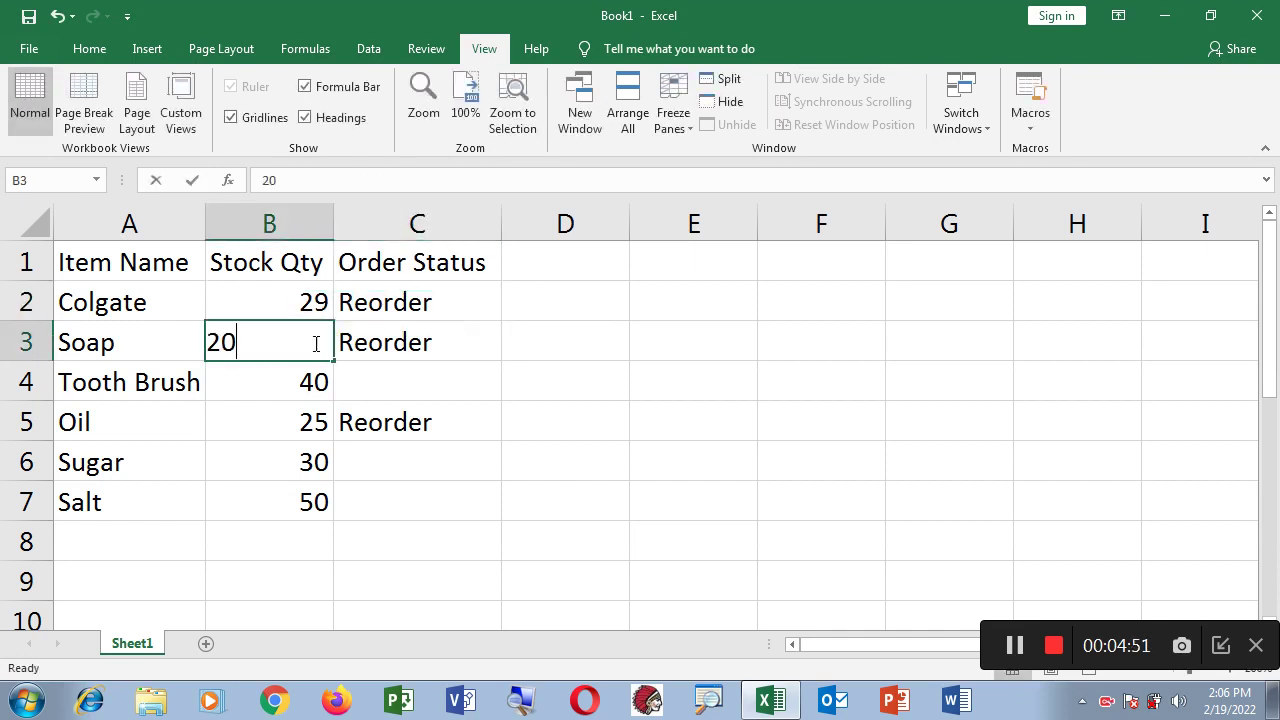
pyautogui.moveTo(288, 352); pyautogui.dragTo(200, 350)
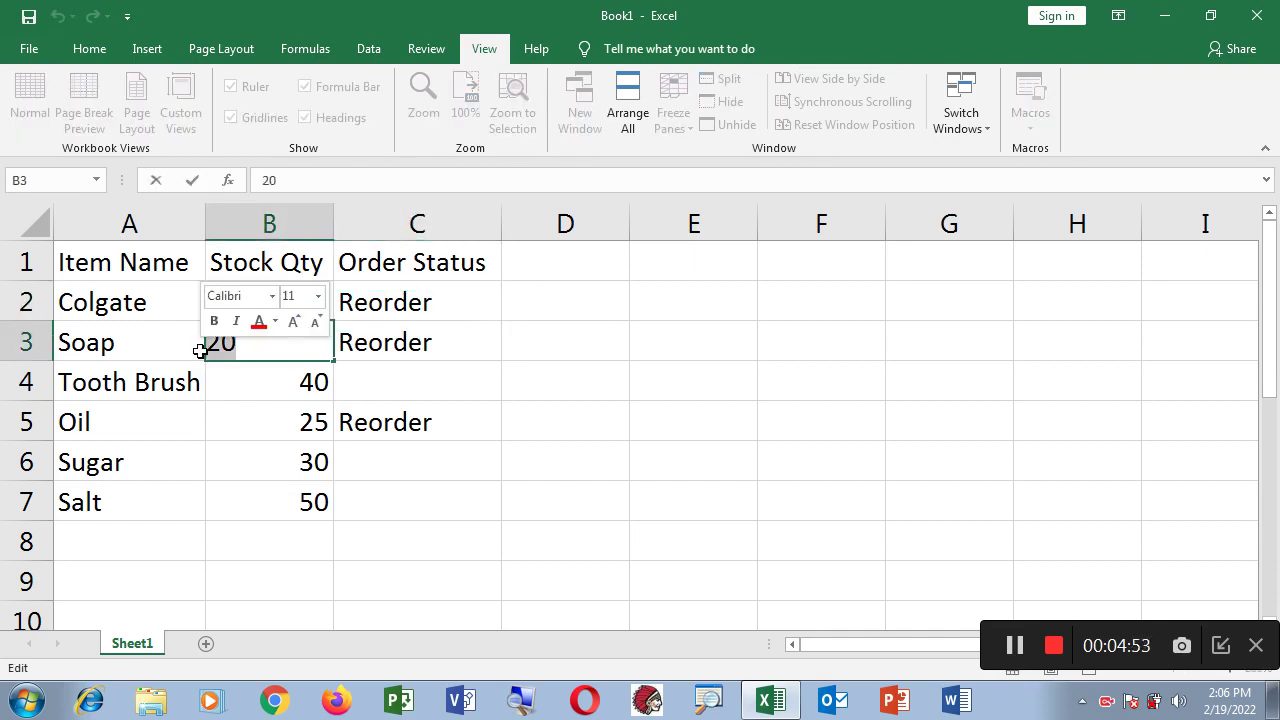
pyautogui.write('40')
pyautogui.press('Return')
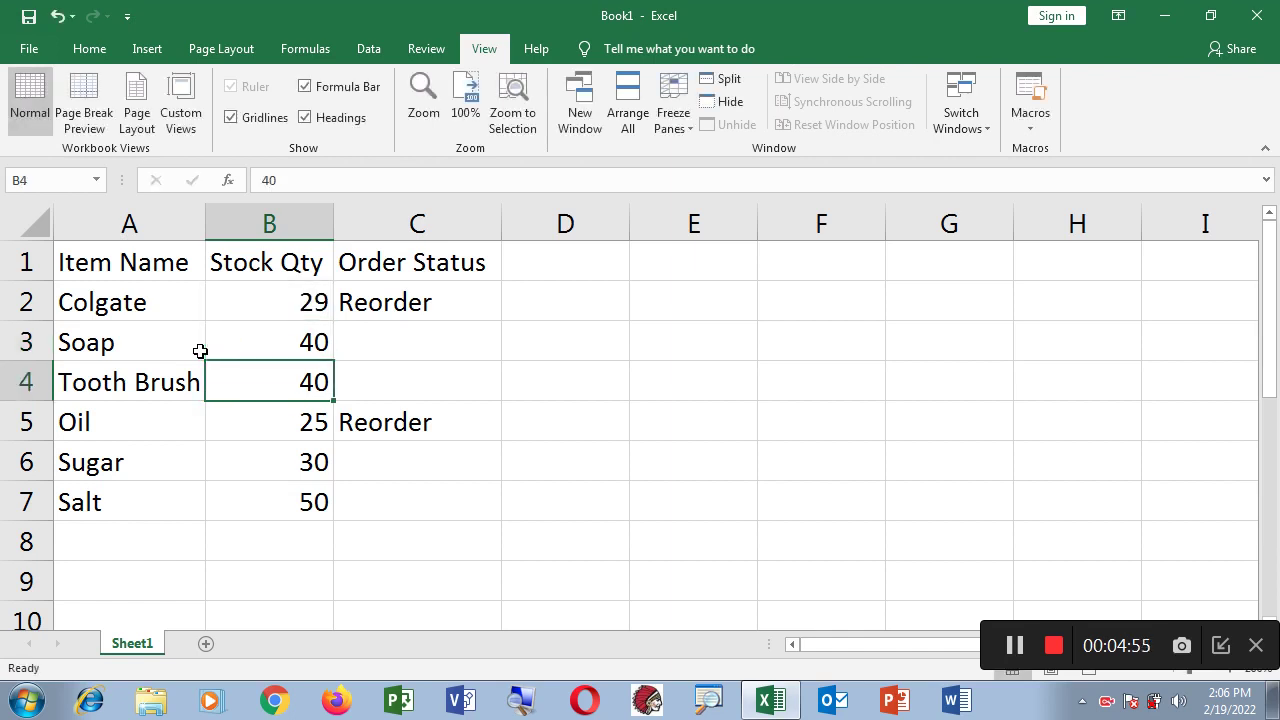
# Set Sugar's stock quantity in B6 to 15.
pyautogui.click(305, 474)
pyautogui.doubleClick(305, 474)
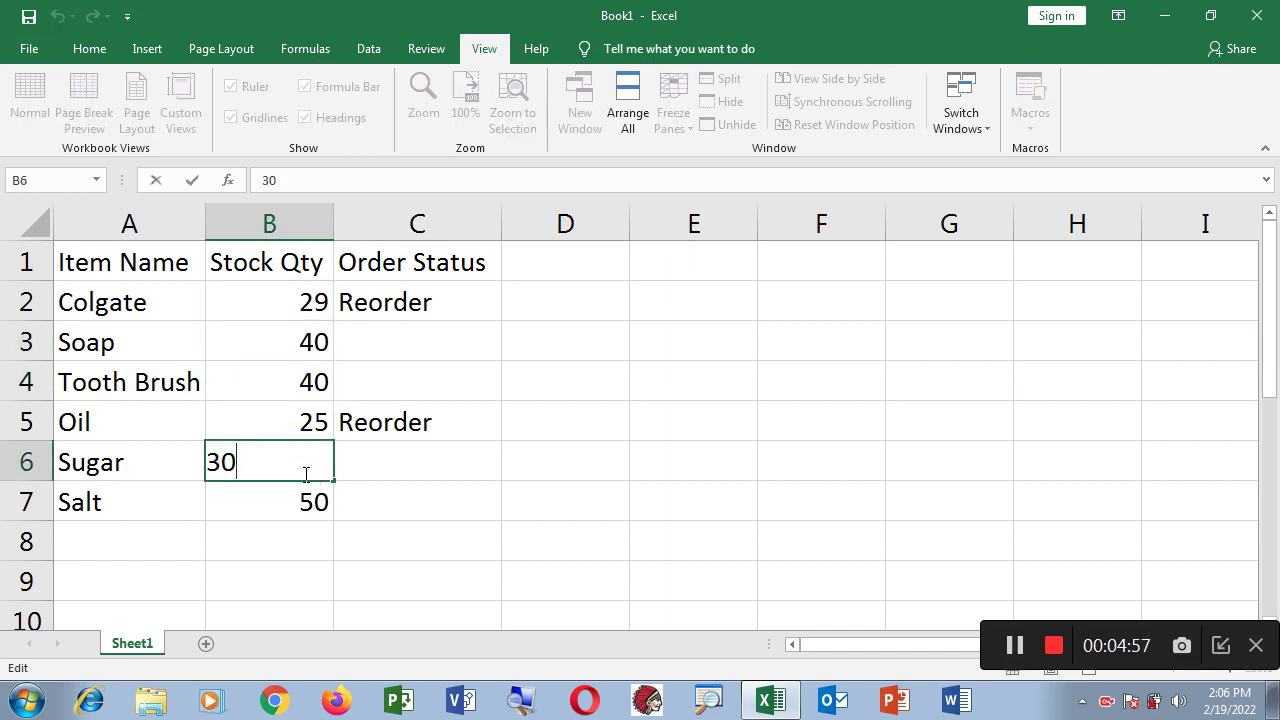
pyautogui.press('BackSpace')
pyautogui.press('BackSpace')
pyautogui.write('15')
pyautogui.hotkey('ctrl', 'Return')
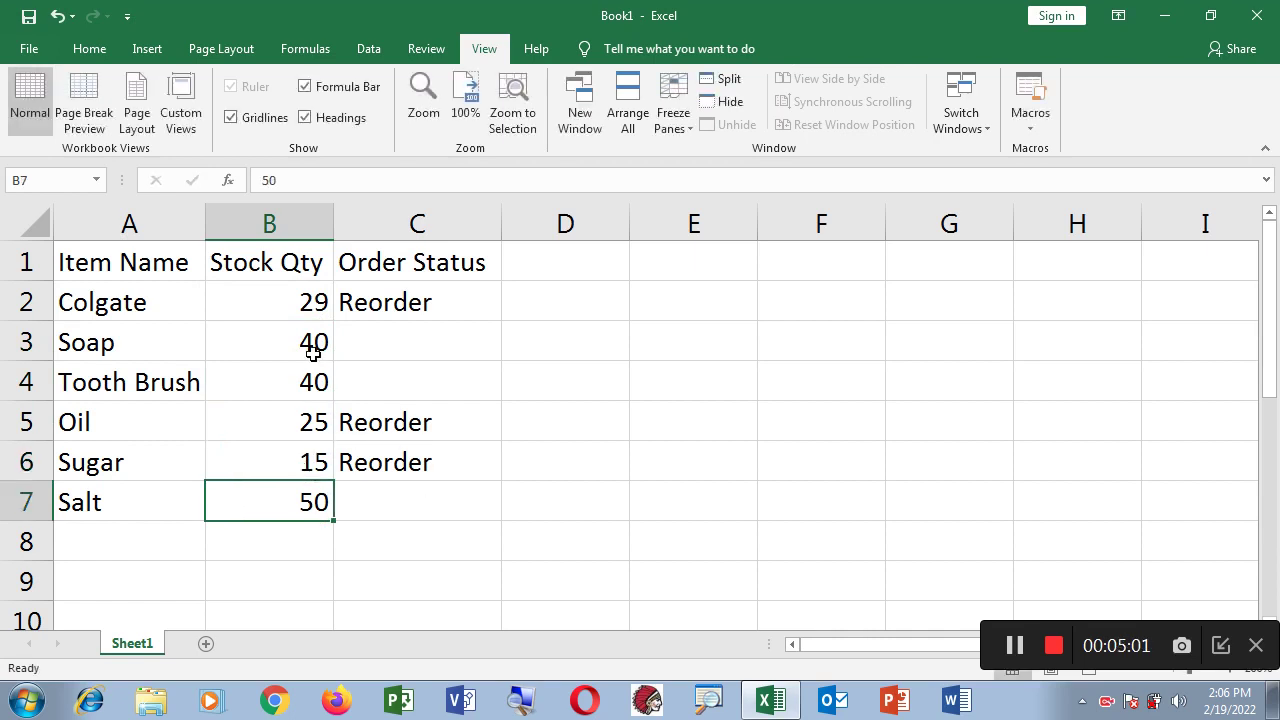
# Review the IF formula behind Colgate's order status in C2, including its condition and both result values, leaving it unedited.
pyautogui.click(313, 350)
pyautogui.click(275, 308)
pyautogui.click(409, 300)
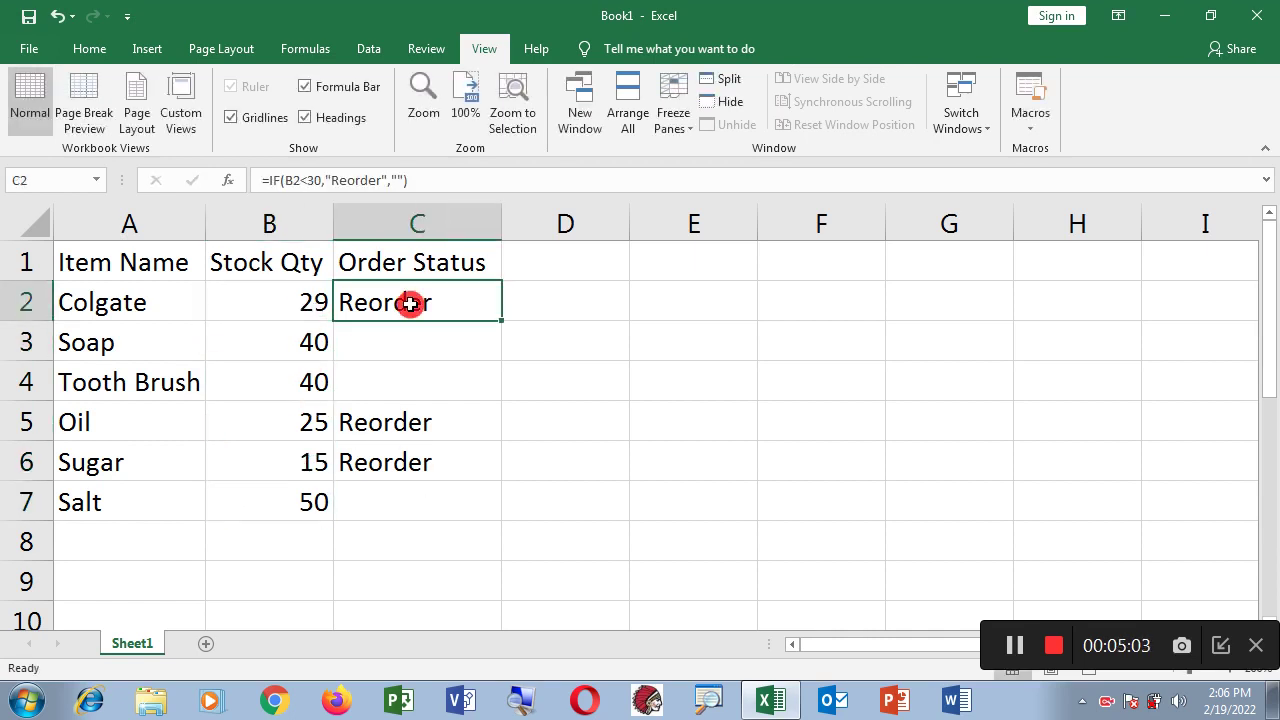
pyautogui.doubleClick(409, 300)
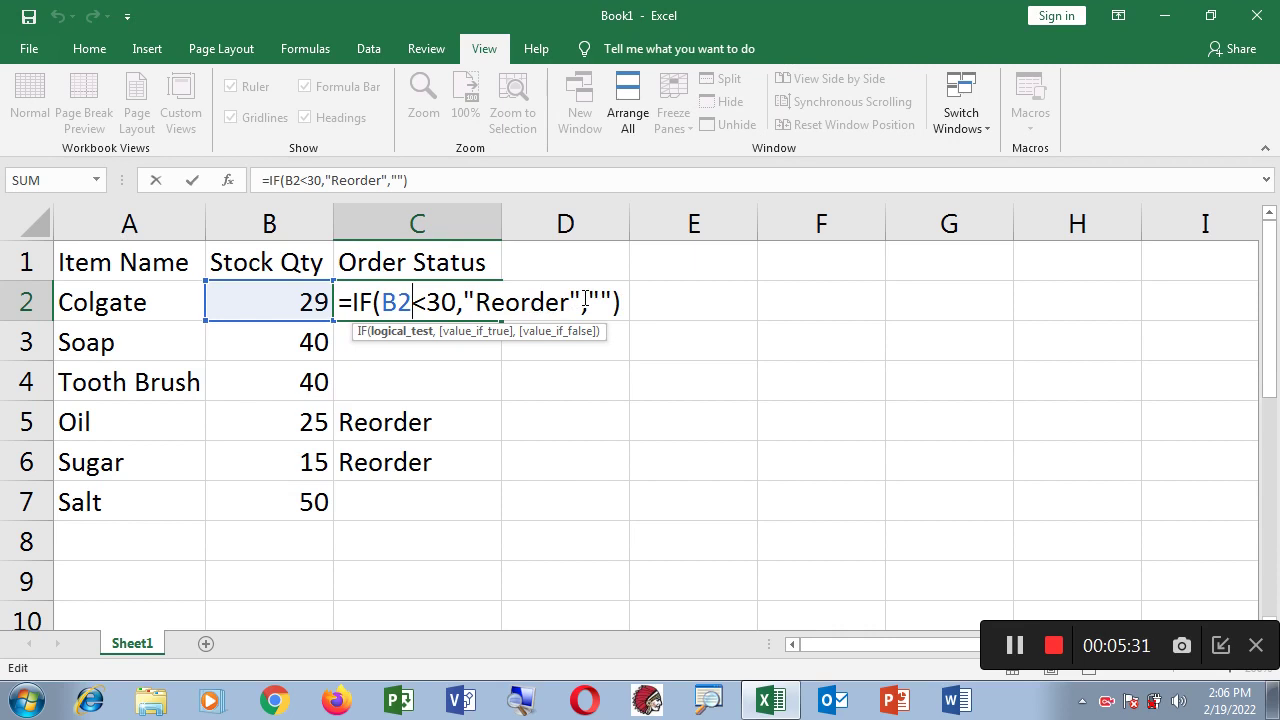
pyautogui.press('Return')
pyautogui.click(547, 428)
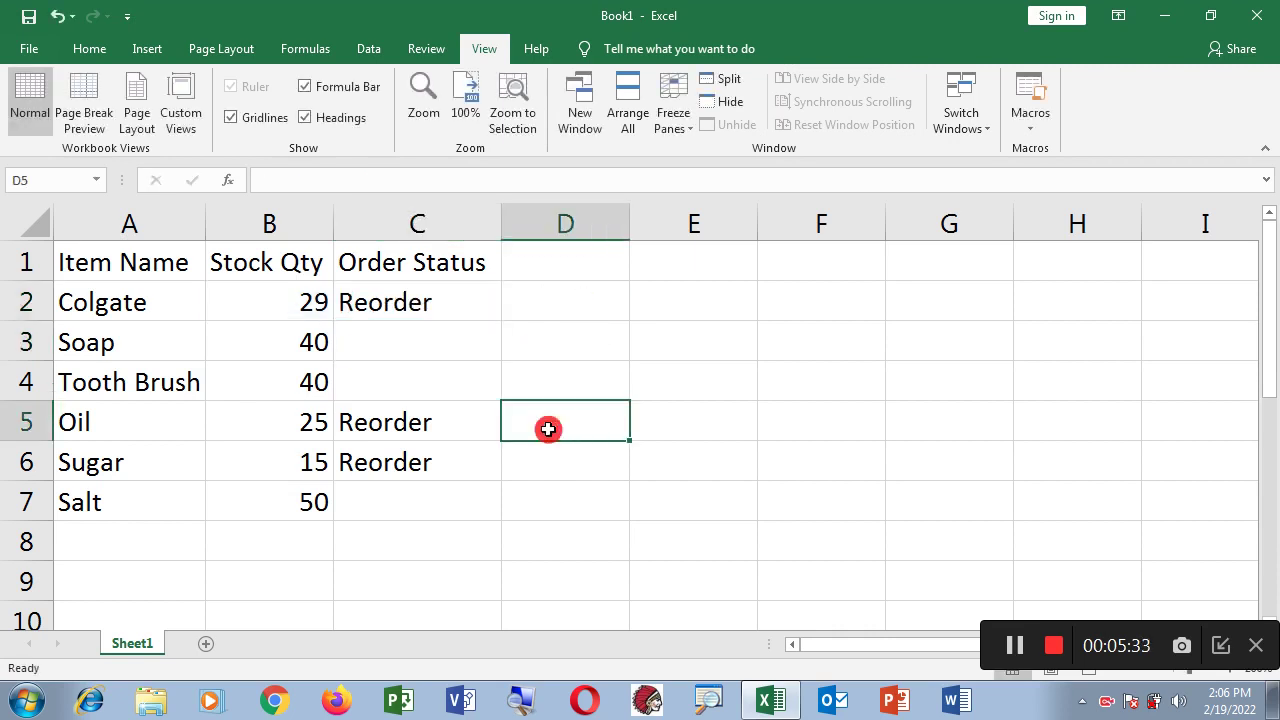